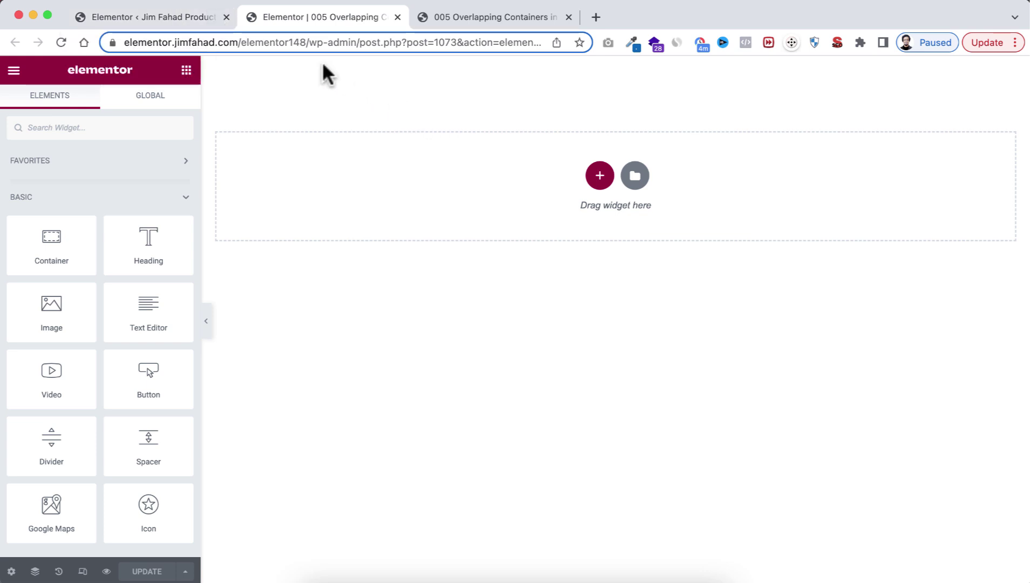
Set the Flexbox Container experiment to Active under Elementor Settings > Experiments.
click(202, 18)
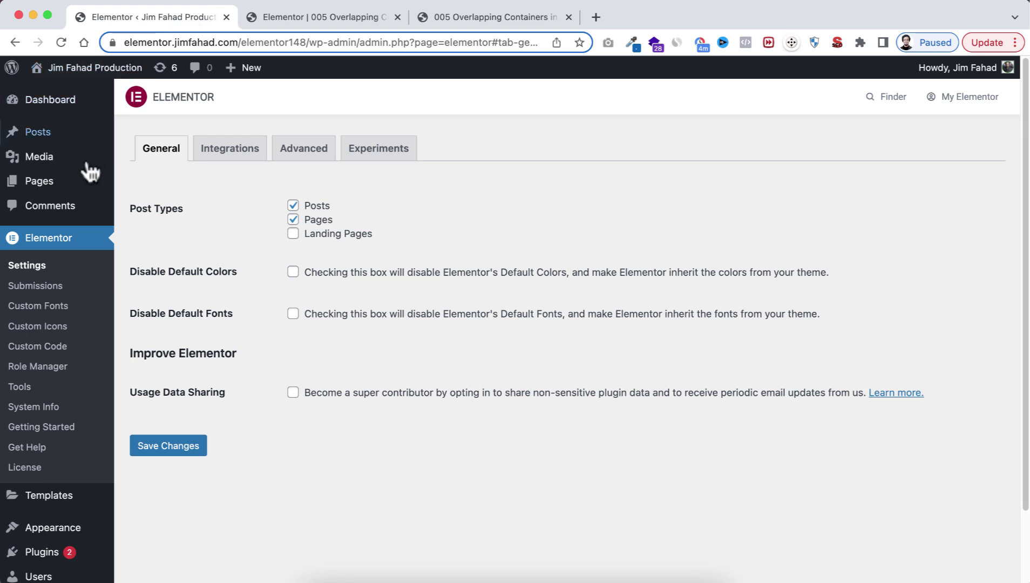
click(354, 154)
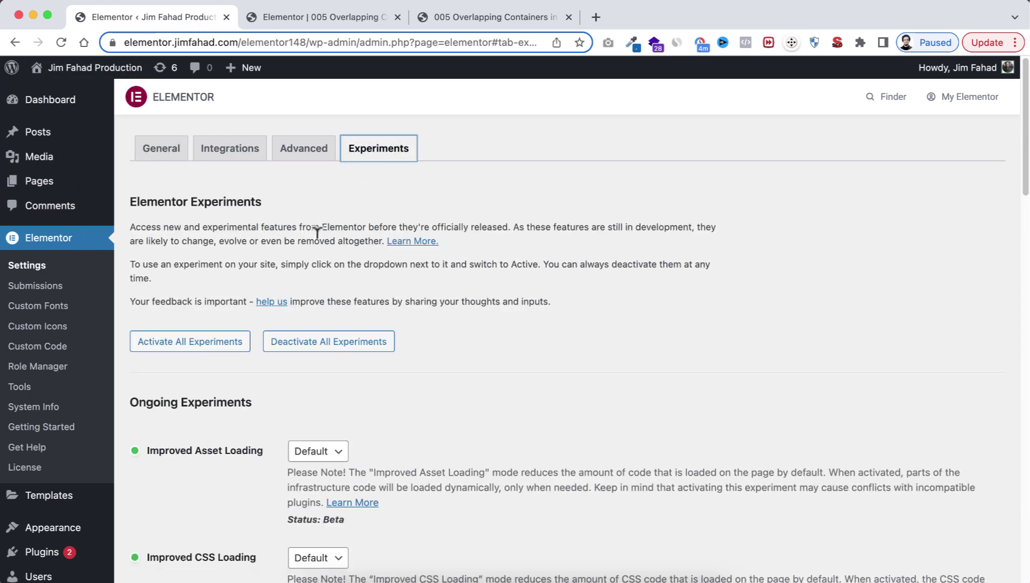
scroll(316, 294, down, 8)
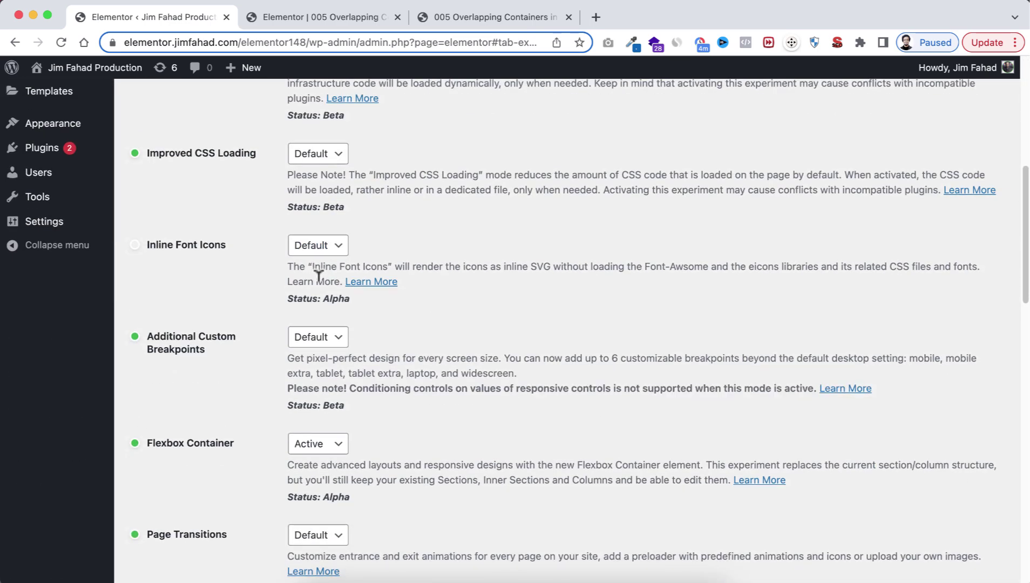
scroll(315, 286, down, 2)
click(318, 366)
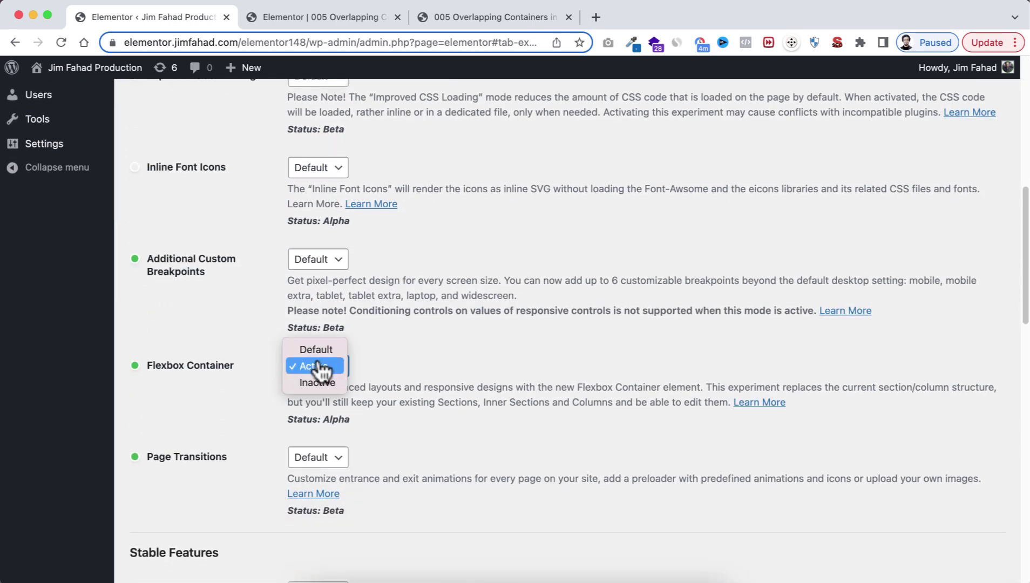
click(318, 366)
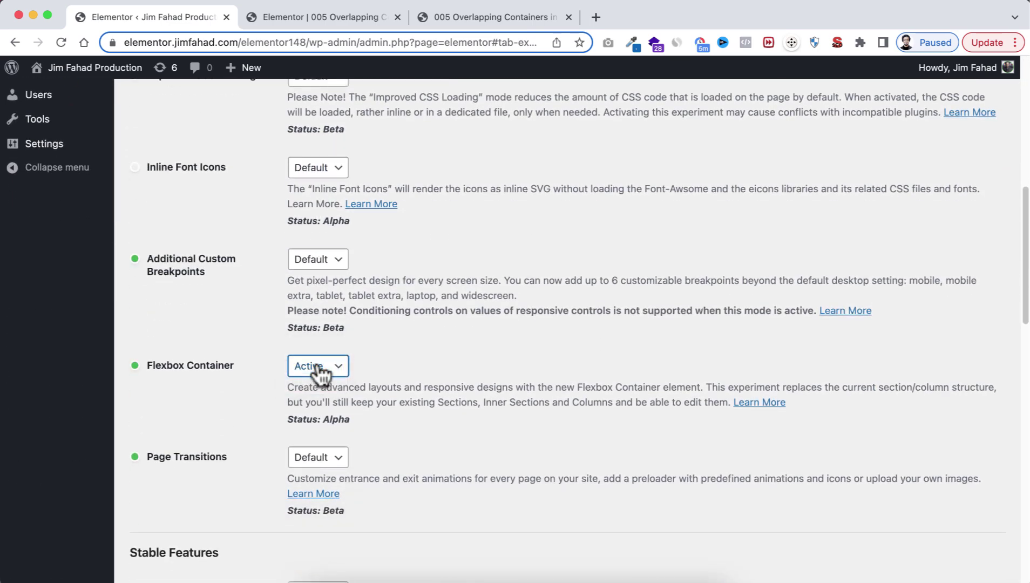
Add a two-column container to the page and duplicate a column to make three.
click(315, 19)
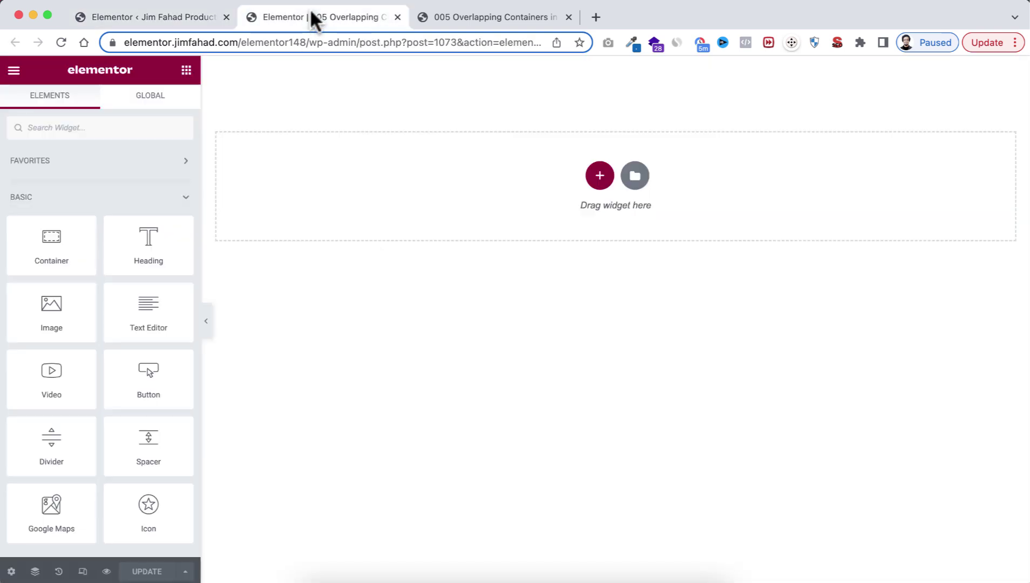
click(598, 176)
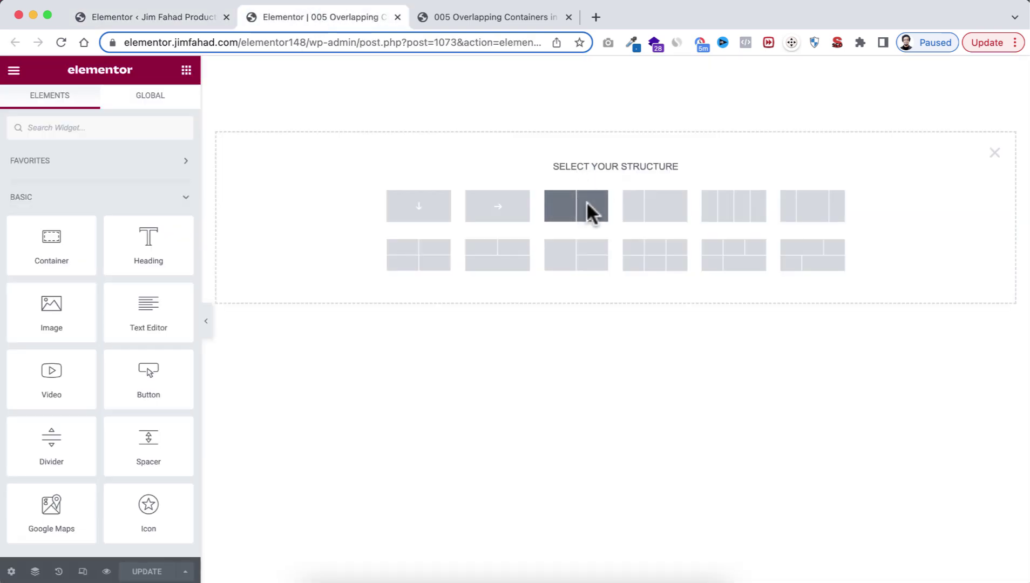
click(583, 200)
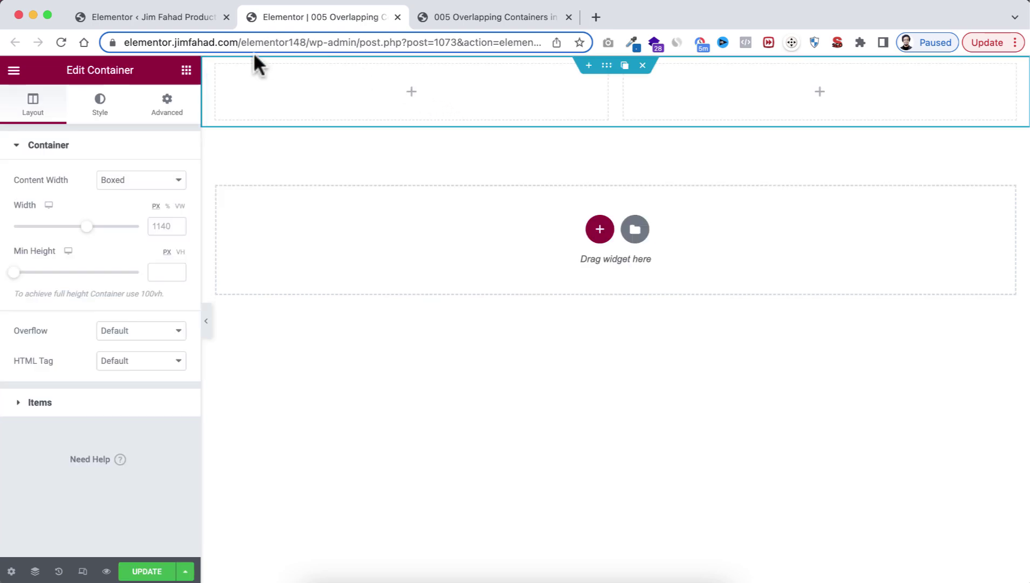
click(228, 62)
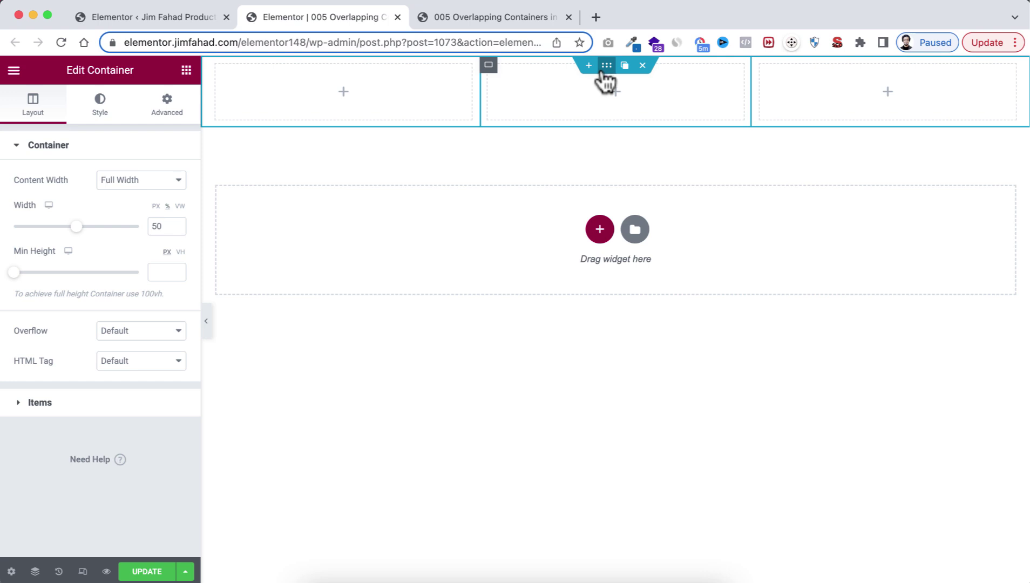
Give the parent container 100 VH min height, centred justify content and a 20 px gap.
click(605, 66)
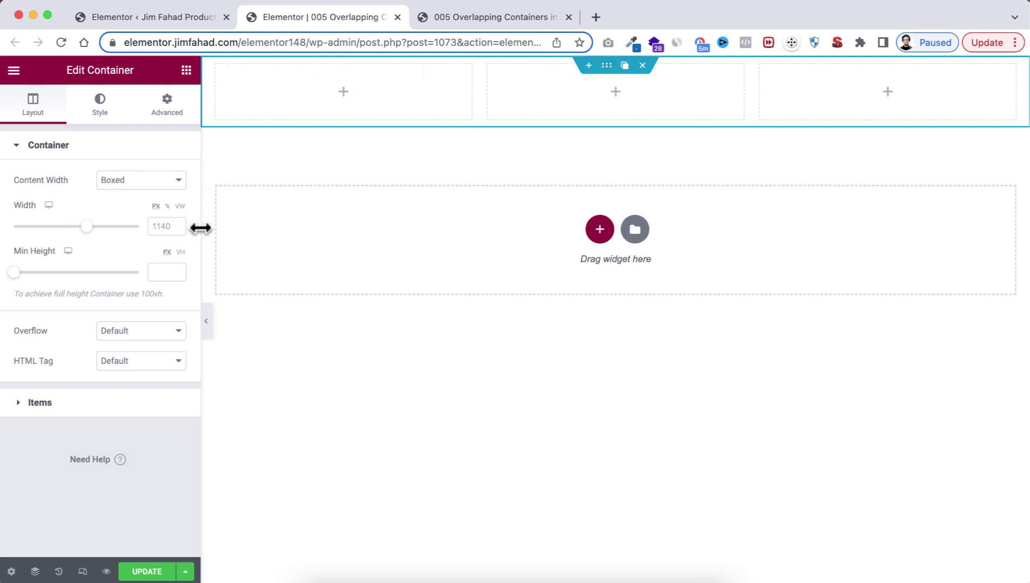
click(181, 252)
click(162, 272)
text(100)
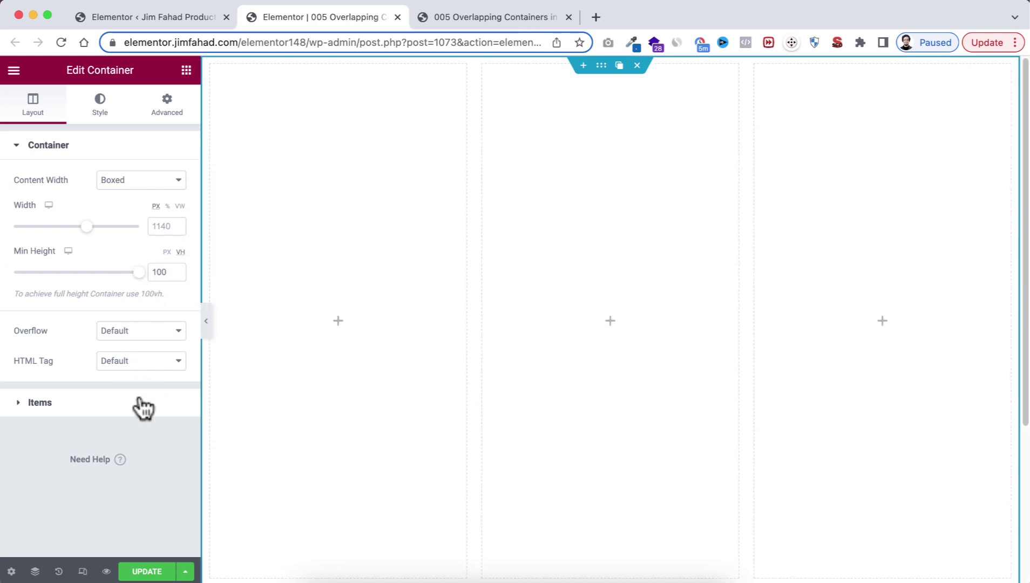
click(138, 402)
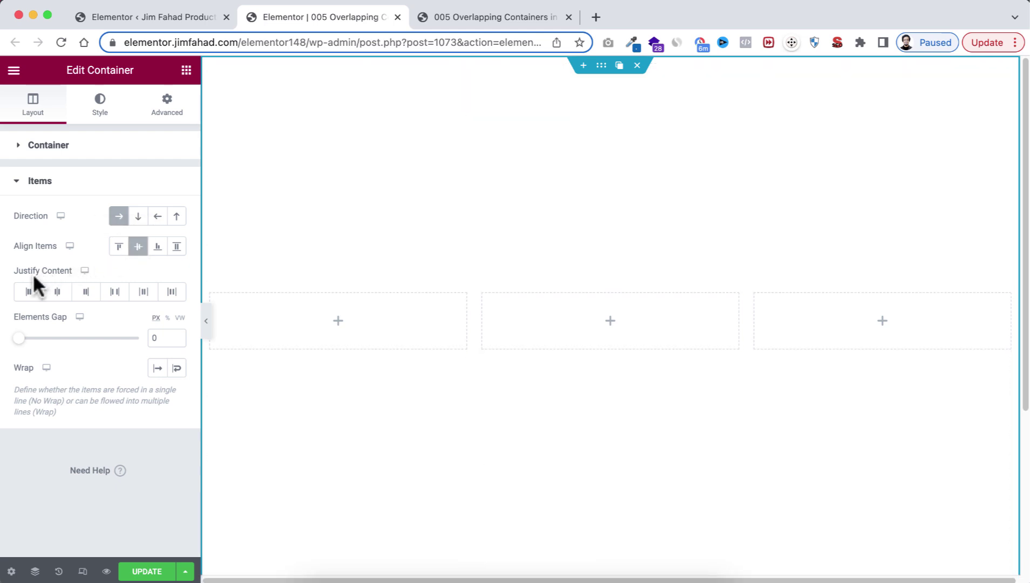
click(57, 294)
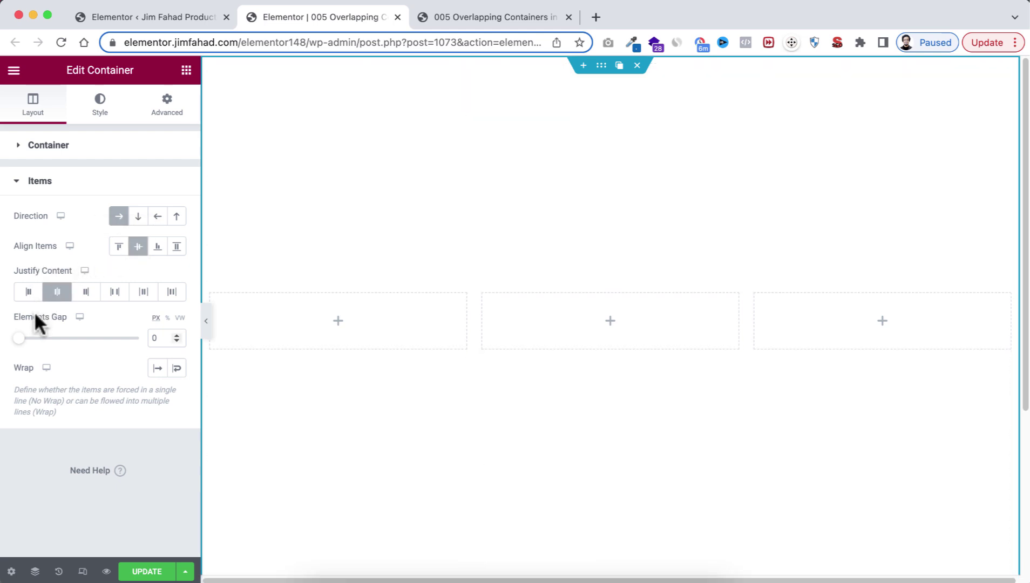
click(156, 336)
text(20)
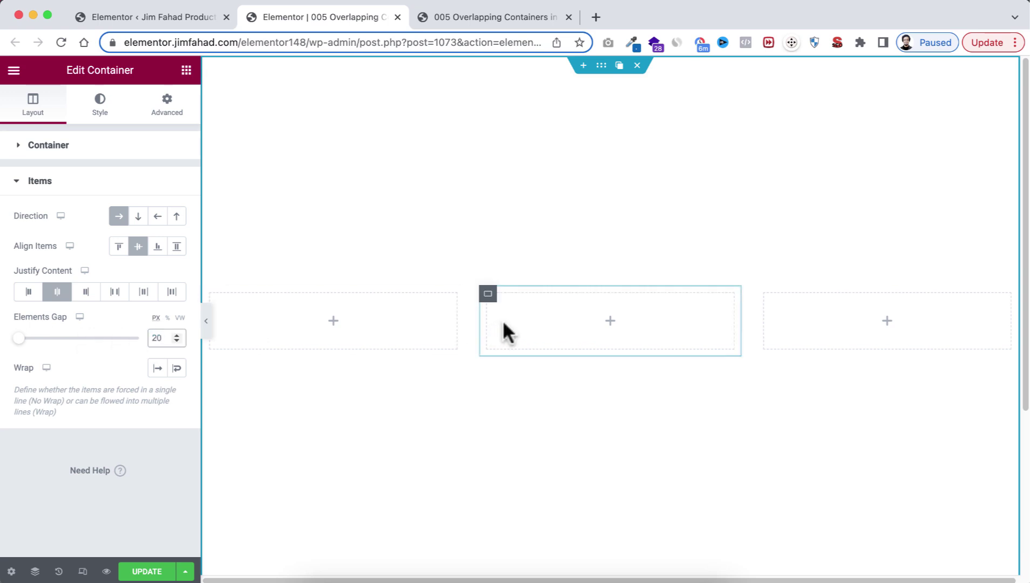
Set the middle column's Align Items to Center and linked padding in percent.
click(487, 293)
click(128, 405)
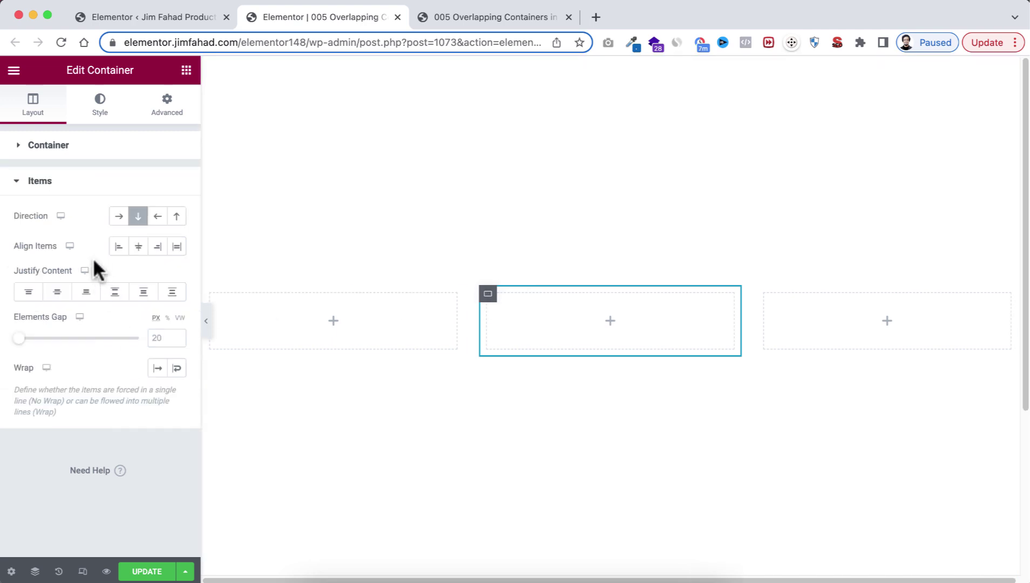
click(137, 247)
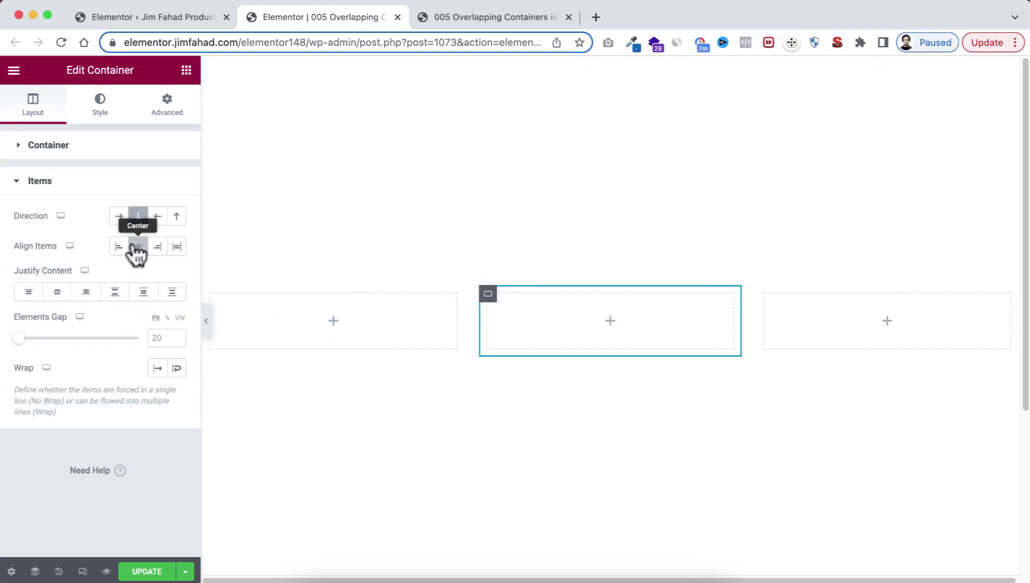
click(167, 110)
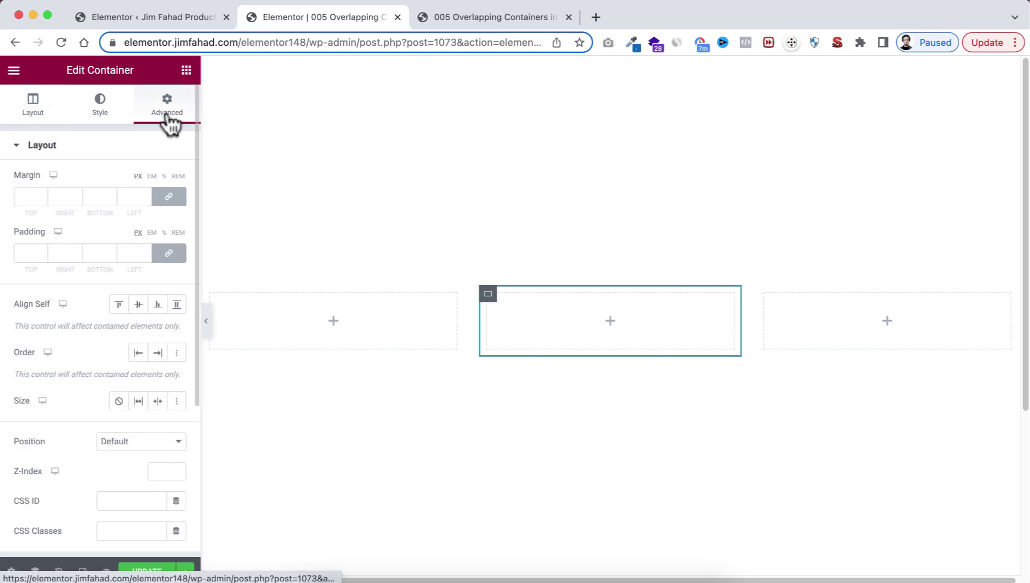
click(164, 232)
click(28, 252)
Enter the 2% padding, then insert the spa photo into the middle column as an Image widget.
text(2)
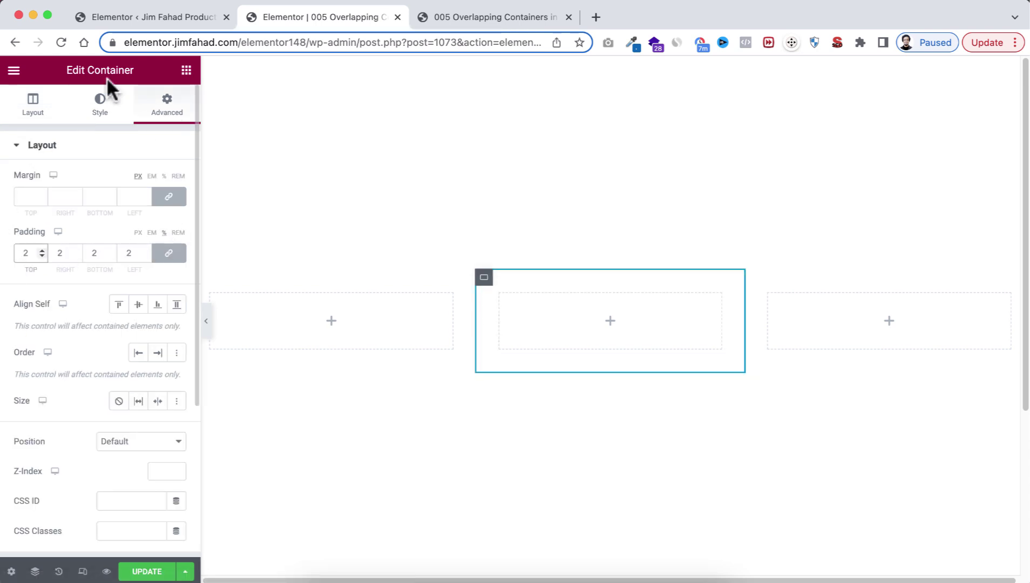
click(186, 70)
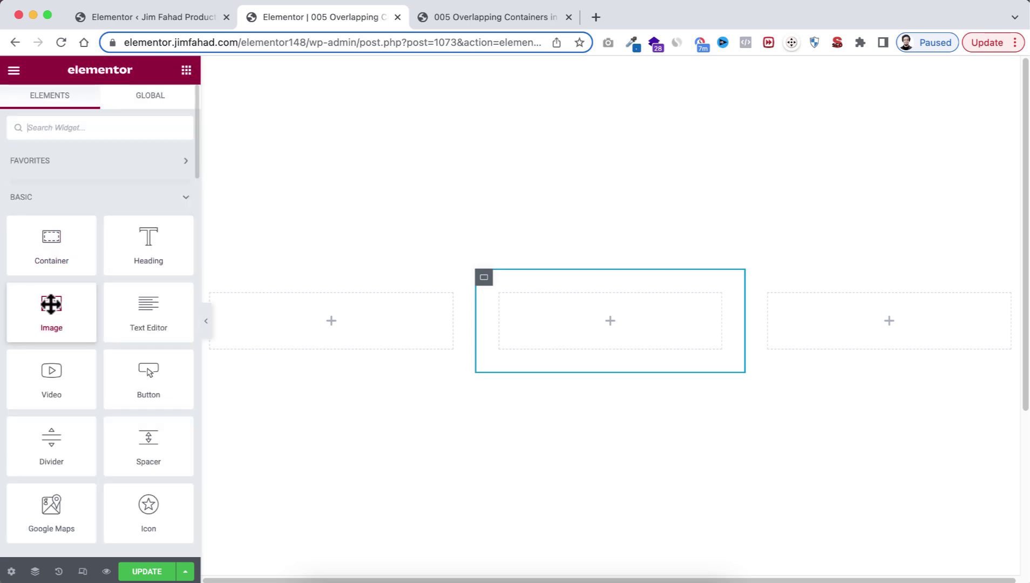
drag(69, 321, 575, 315)
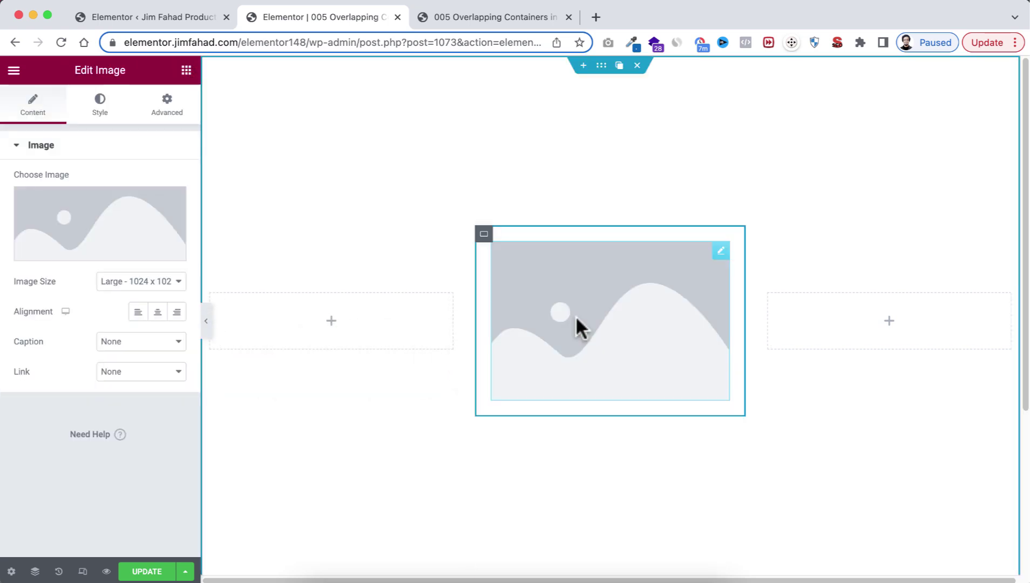
click(97, 211)
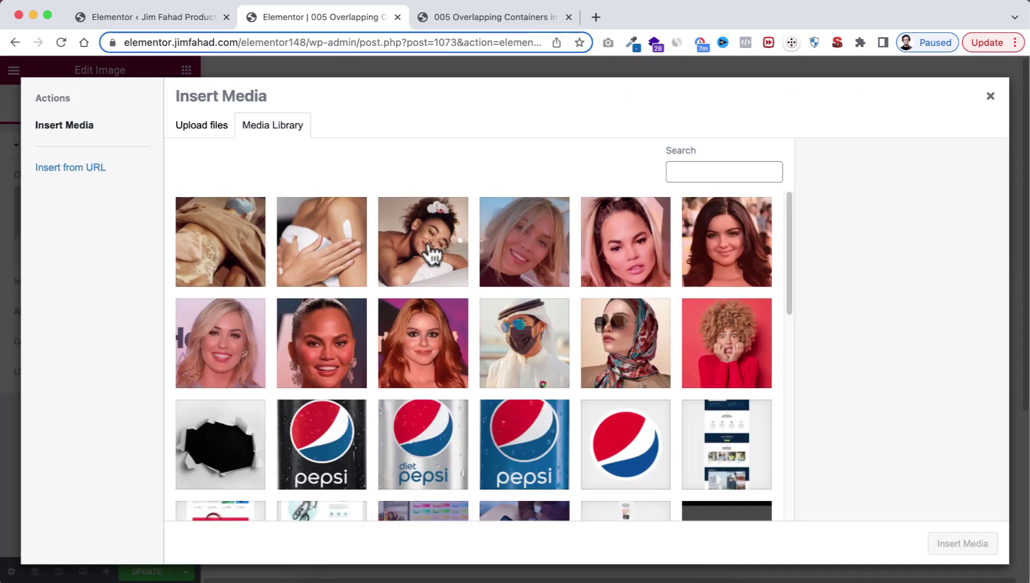
click(432, 252)
click(963, 546)
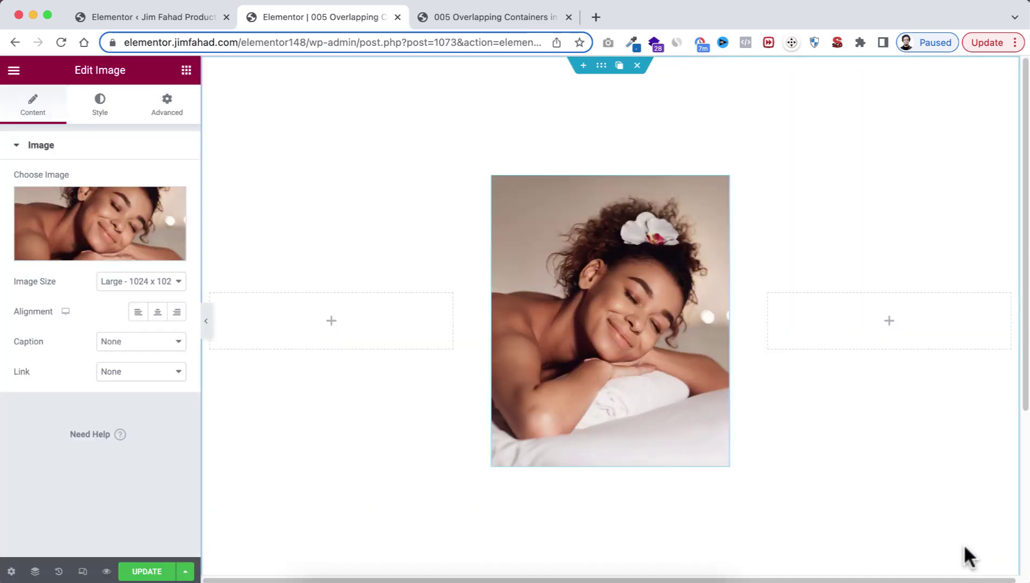
click(188, 71)
Add a nested container below the photo, set to Full Width at 80% width.
drag(57, 234, 611, 457)
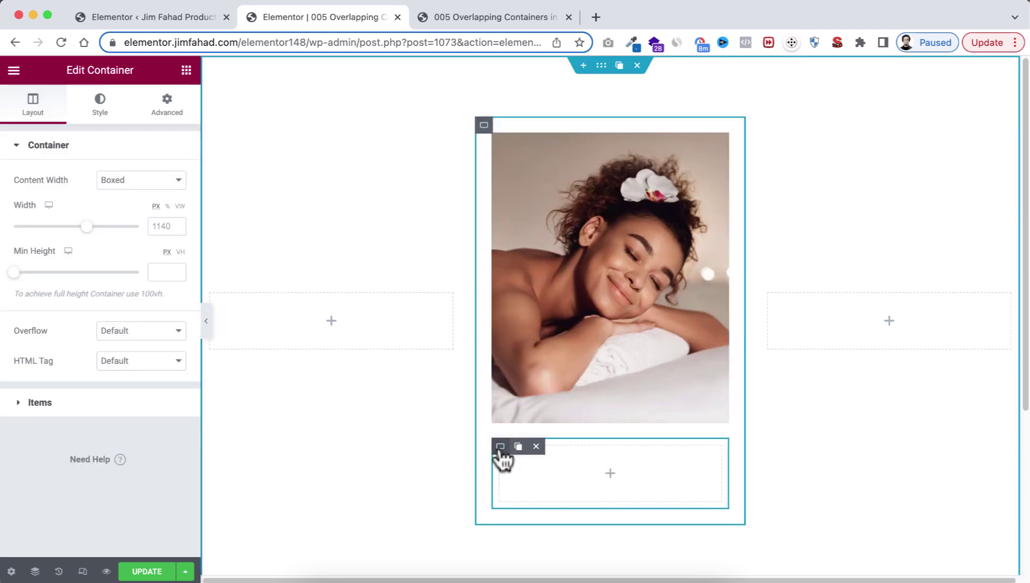
click(161, 182)
click(161, 199)
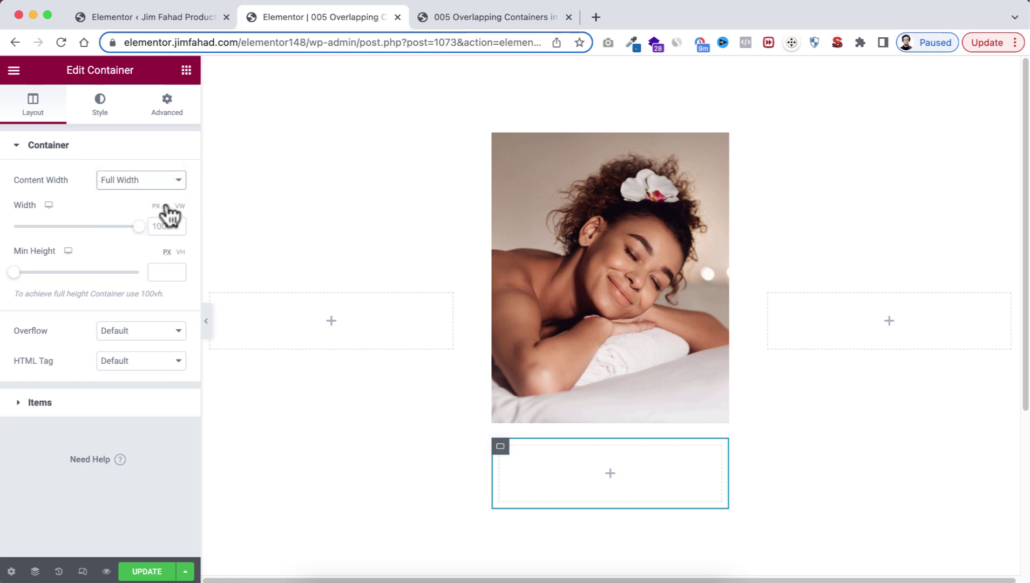
click(163, 226)
text(80)
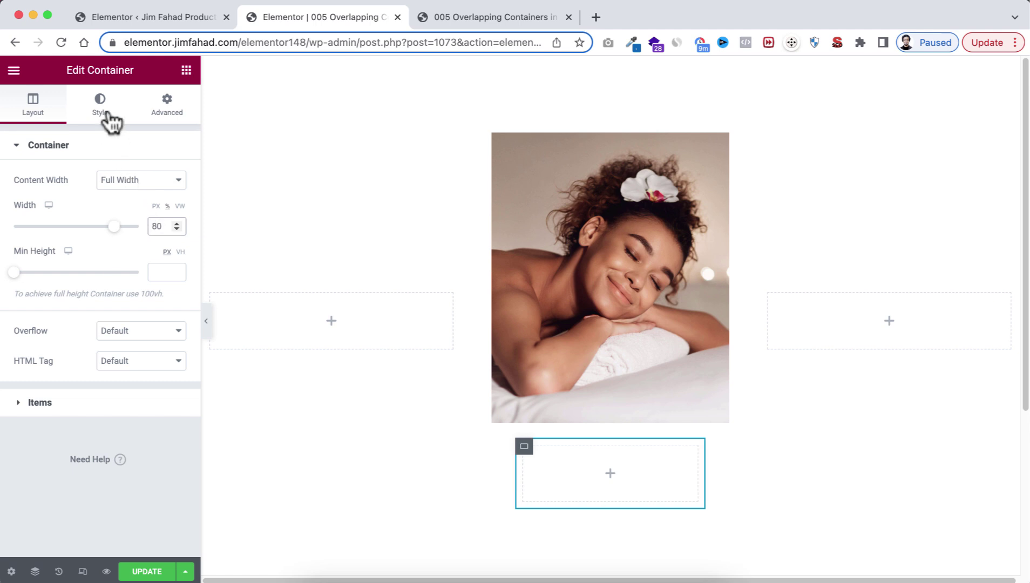
Give the nested container a Classic #FFFFFF background colour.
click(102, 111)
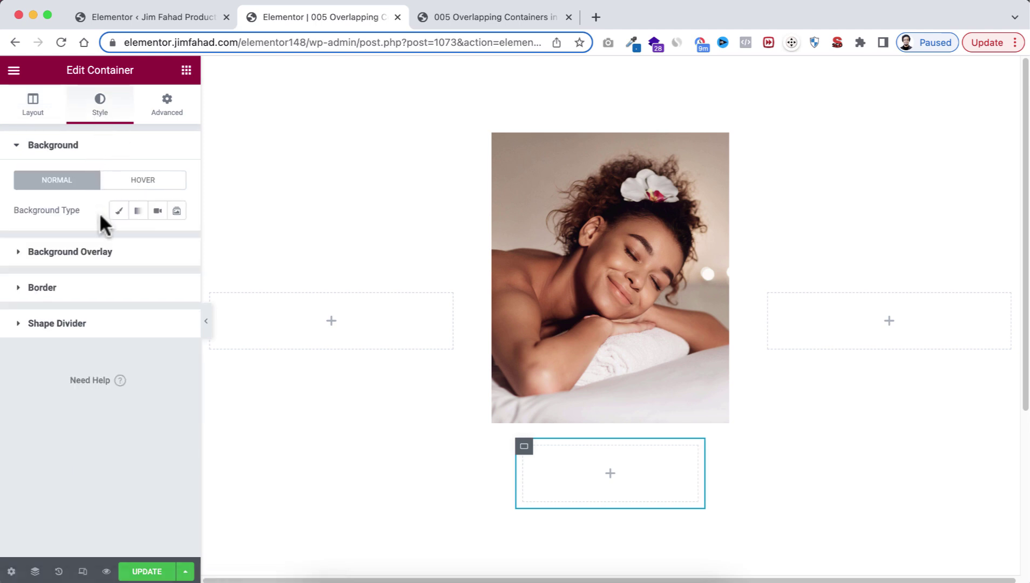
click(118, 211)
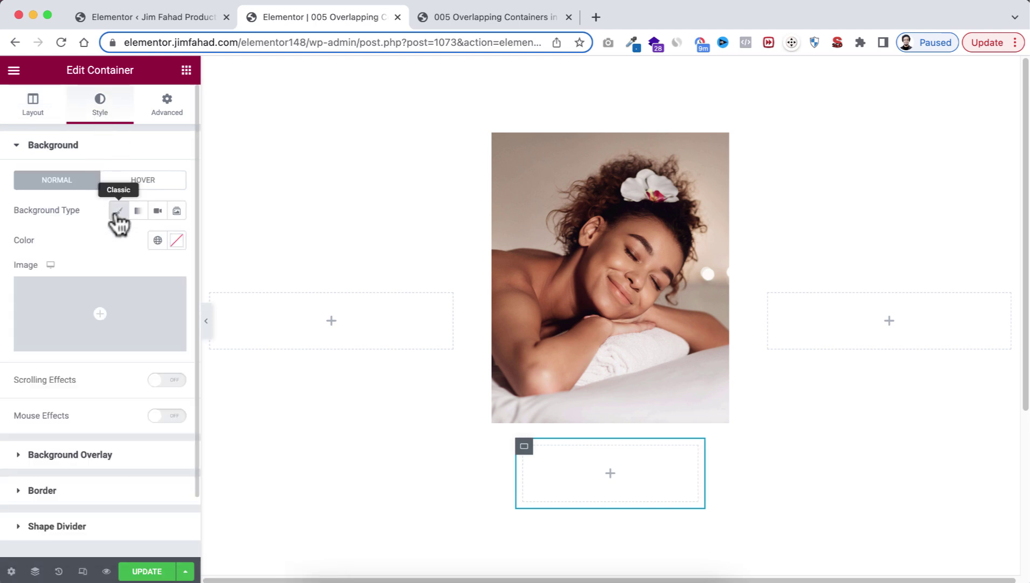
click(177, 241)
click(104, 295)
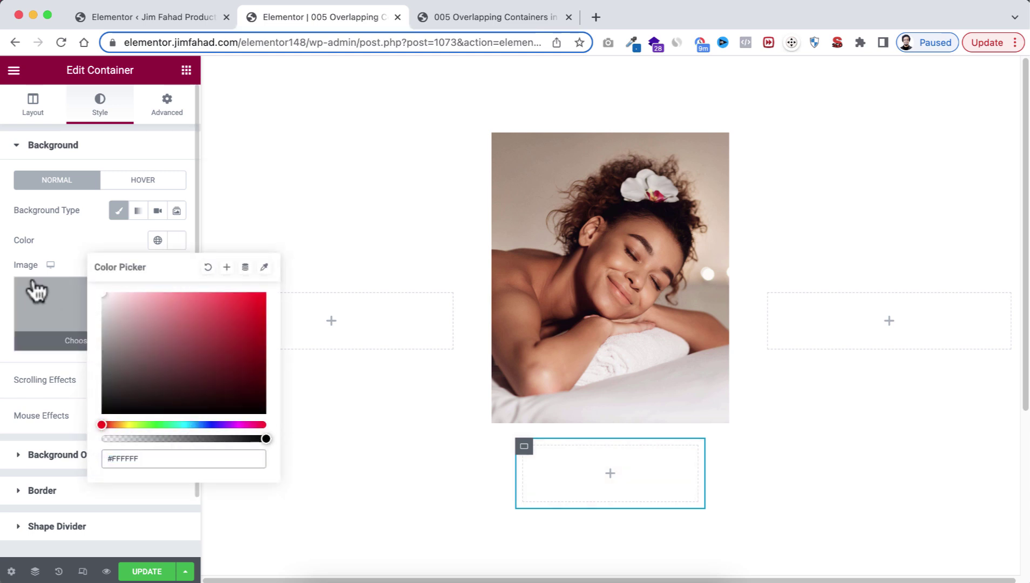
Add a centred Heading reading 'Special Gifts' inside the white box.
click(185, 69)
drag(132, 253, 596, 475)
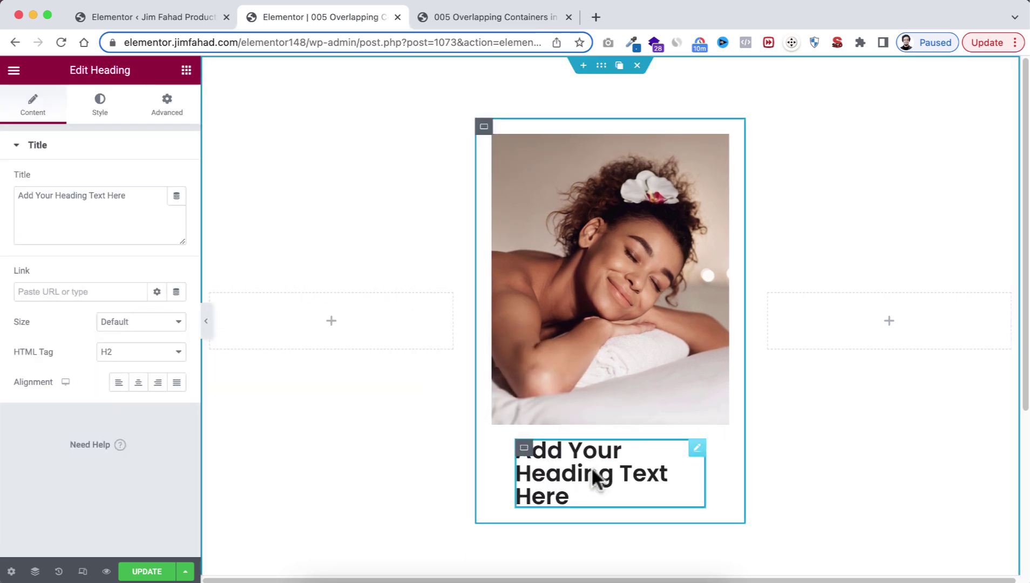
click(128, 186)
key(ctrl+a)
text(Special Gifts)
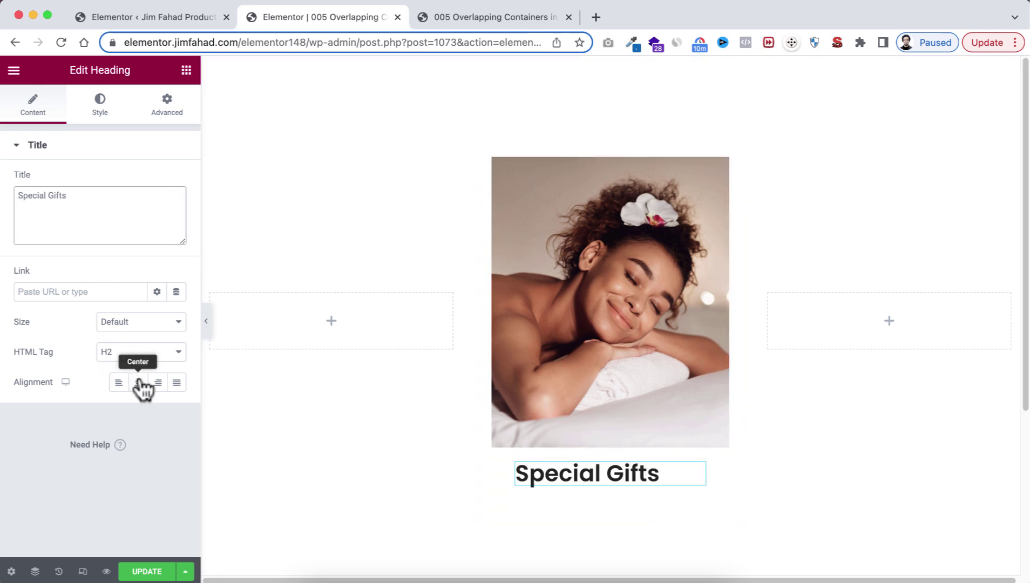
click(140, 384)
Change the Special Gifts heading text colour to pink.
click(86, 116)
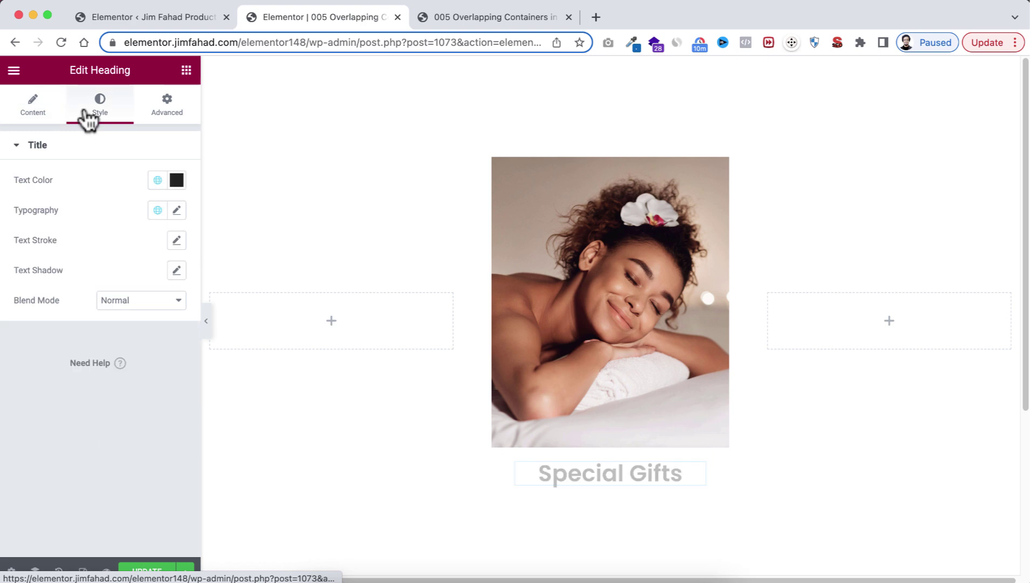
click(176, 179)
click(145, 397)
key(BackSpace)
key(BackSpace)
key(BackSpace)
key(BackSpace)
key(BackSpace)
key(BackSpace)
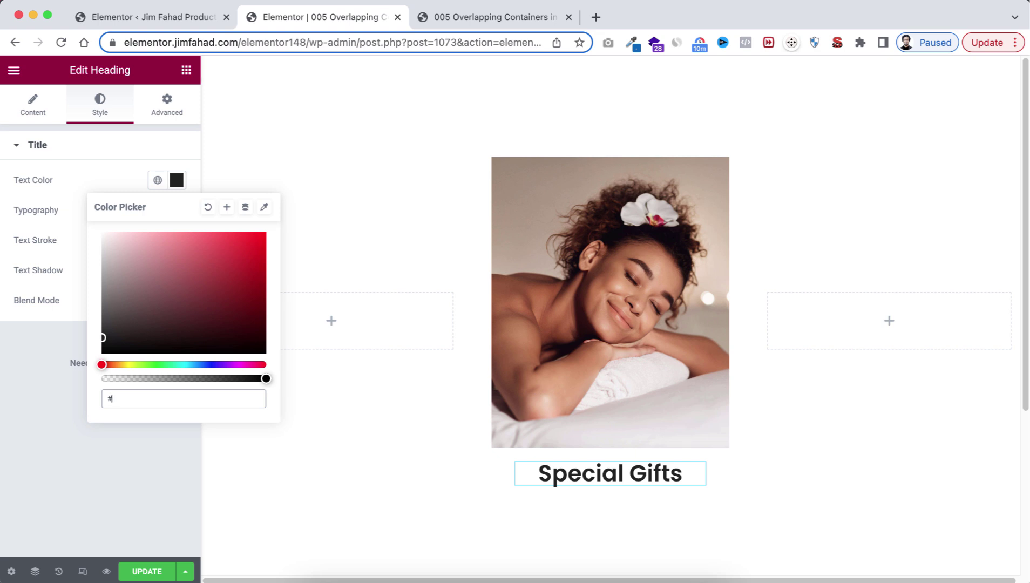
key(ctrl+v)
click(53, 204)
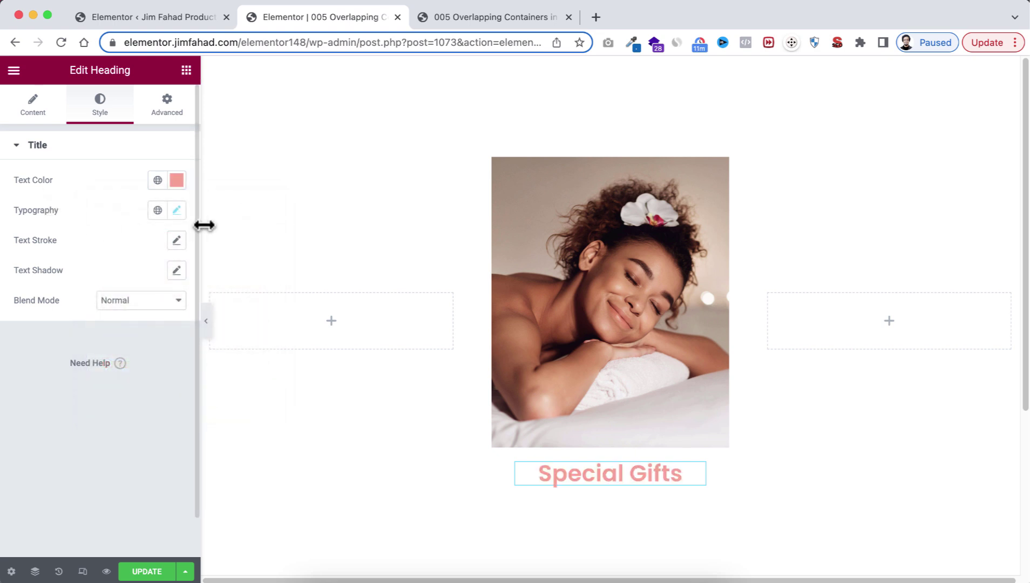
Set the heading's typography to Mr De Haviland, size 38, weight 500.
click(176, 210)
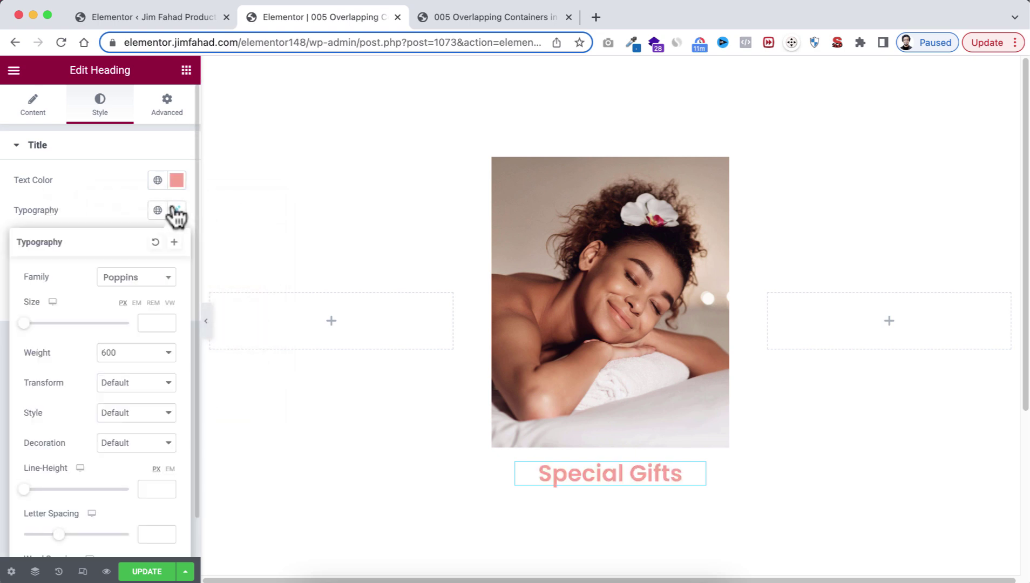
click(128, 275)
text(mr de)
click(129, 330)
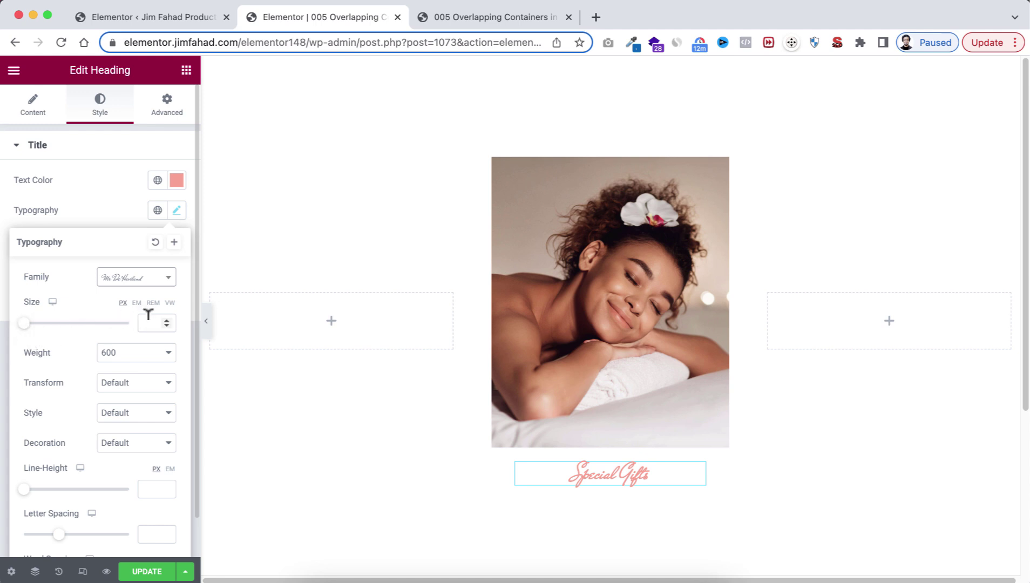
click(148, 320)
text(38)
click(121, 354)
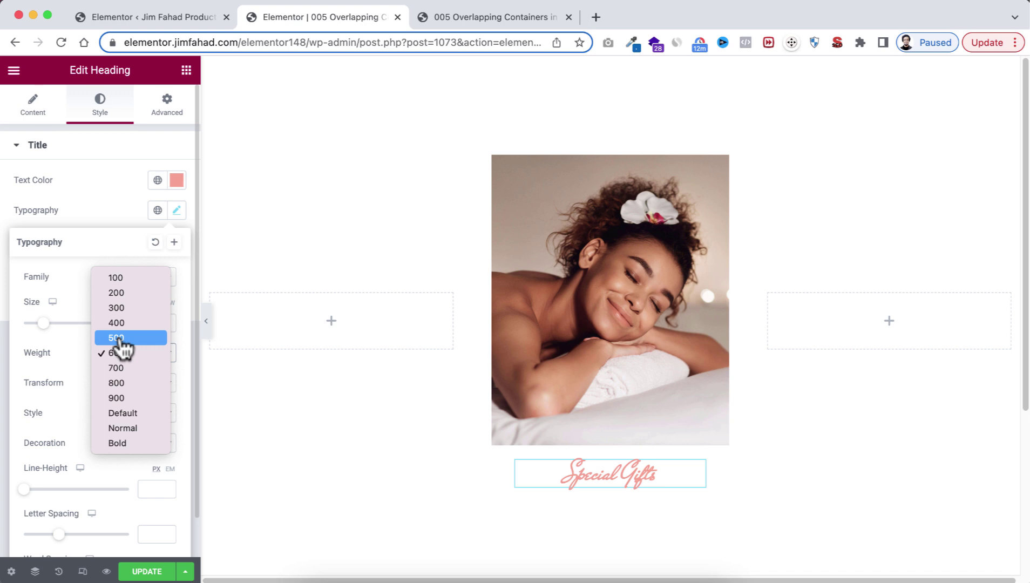
click(117, 338)
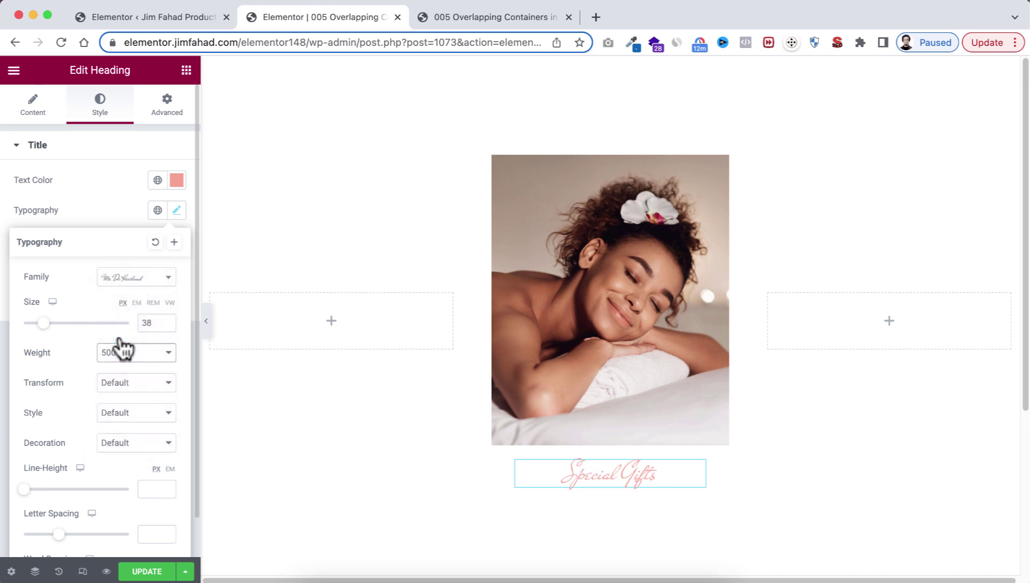
click(186, 70)
Add a second centred Heading reading 'Gift Cards' below Special Gifts.
drag(139, 249, 552, 468)
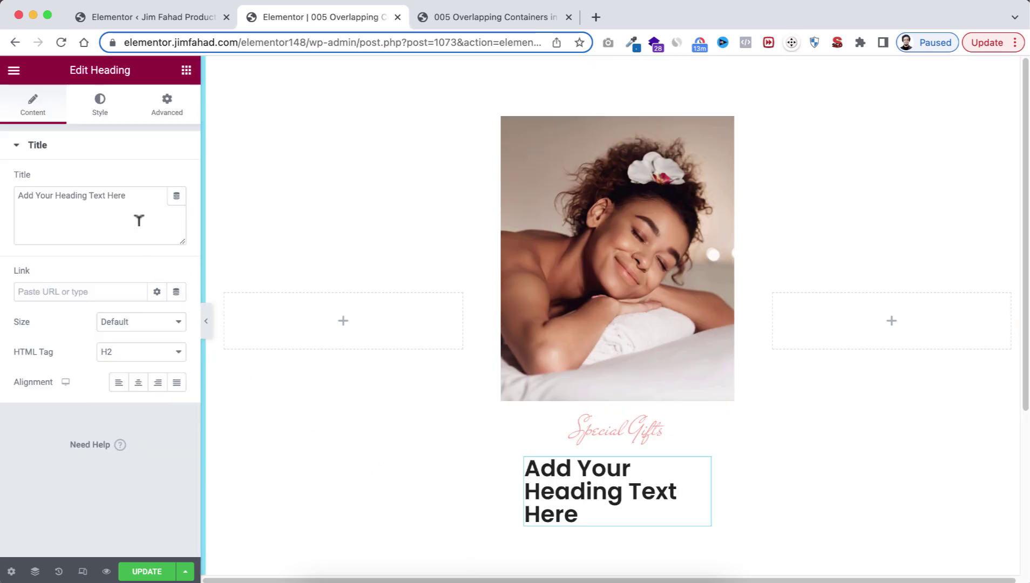
triple_click(128, 191)
text(Gift Cards)
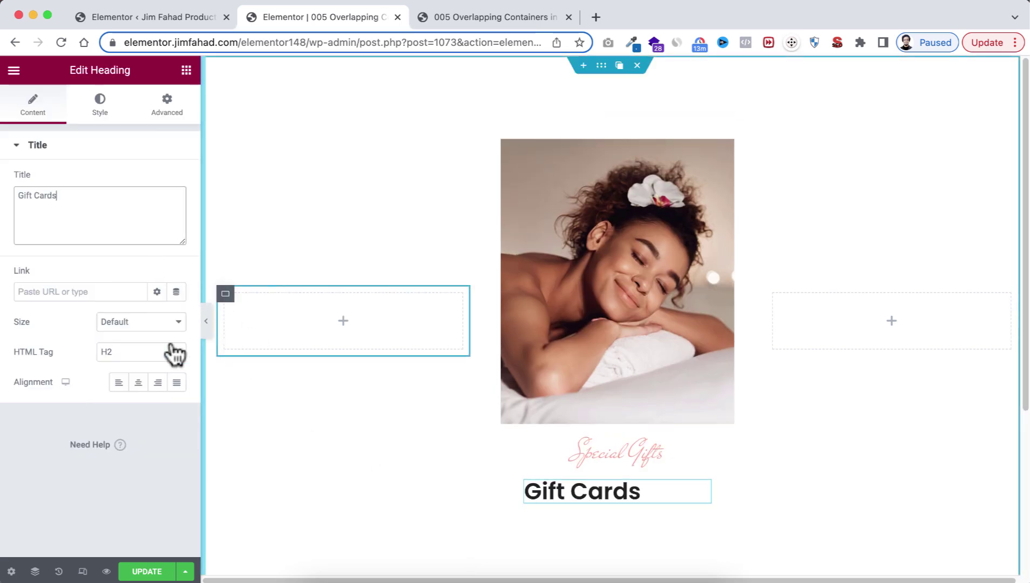
click(138, 382)
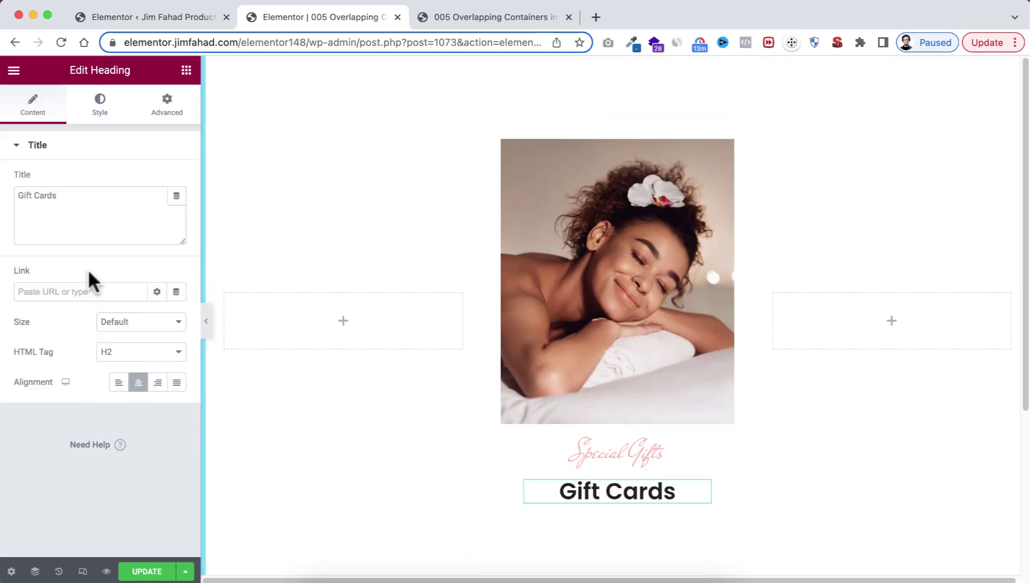
Style the Gift Cards heading at size 23, weight 500, uppercase.
click(97, 110)
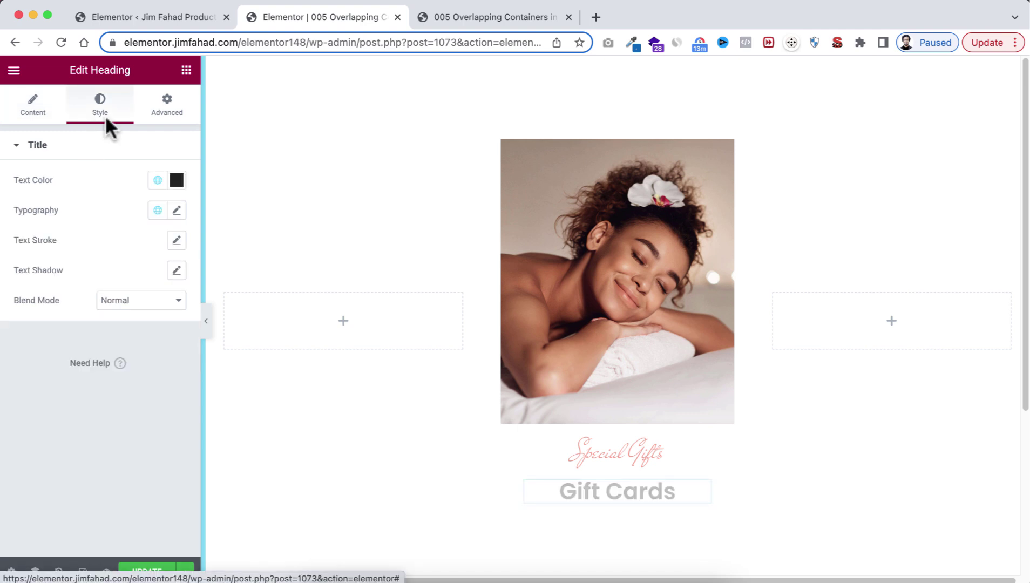
click(176, 210)
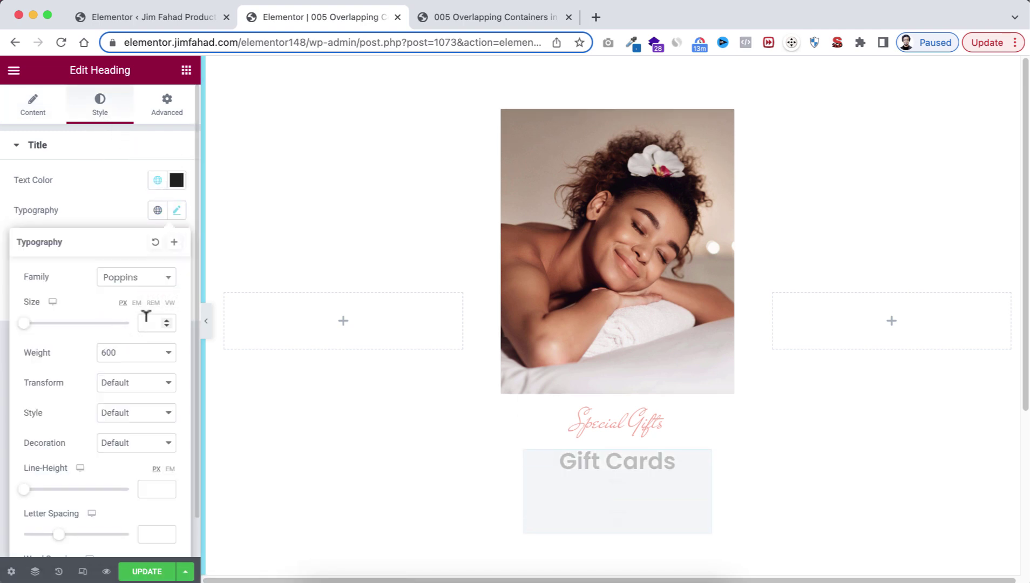
click(146, 321)
text(23)
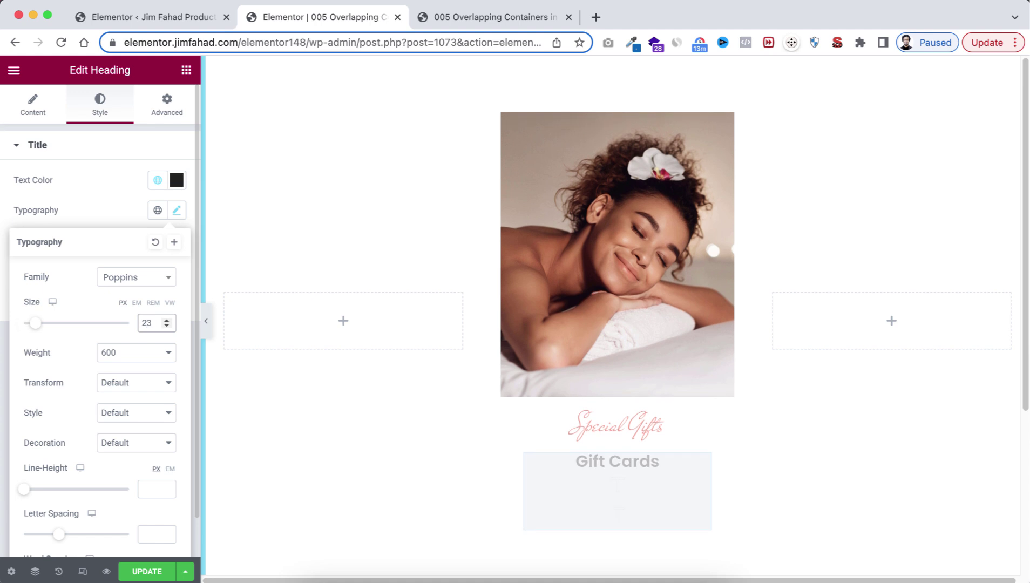
click(141, 356)
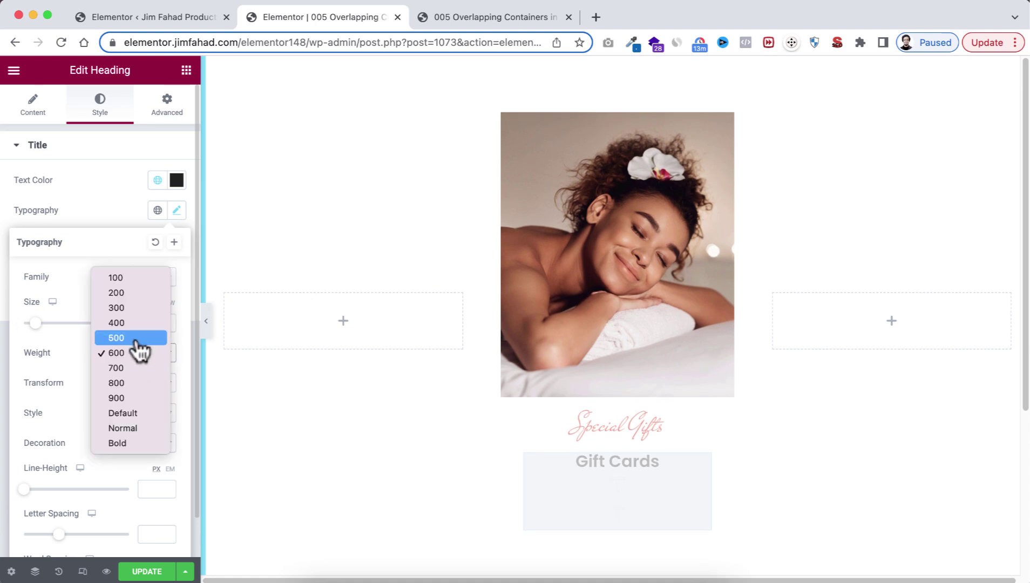
click(136, 340)
click(132, 376)
click(138, 398)
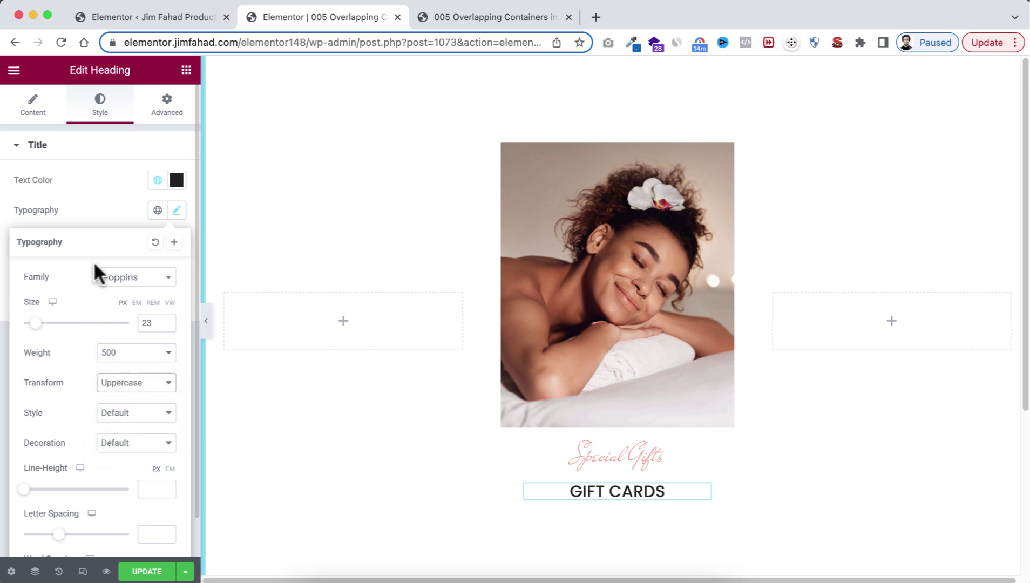
Give the Gift Cards heading a -12 top margin and 30 bottom margin.
click(168, 106)
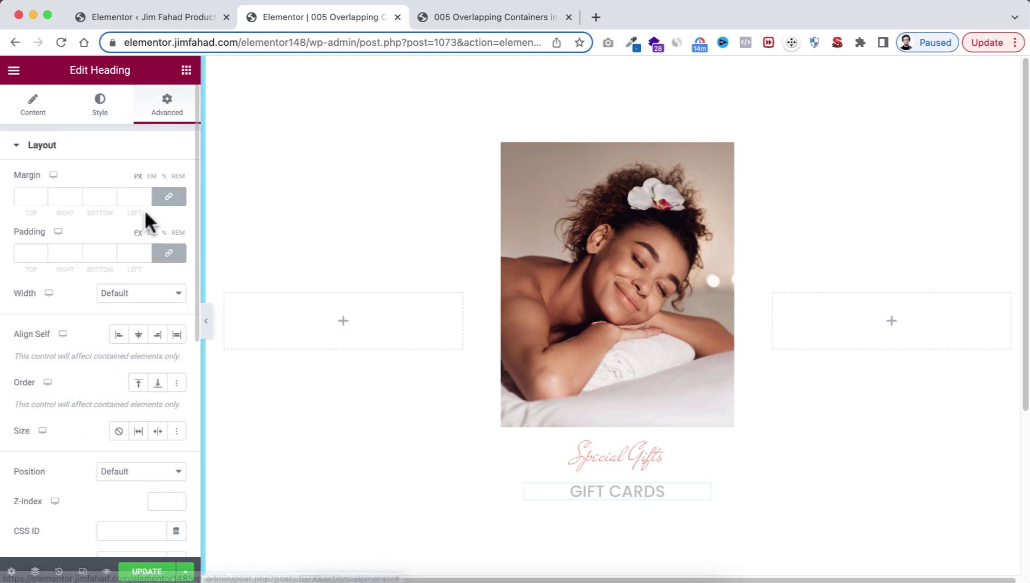
click(174, 201)
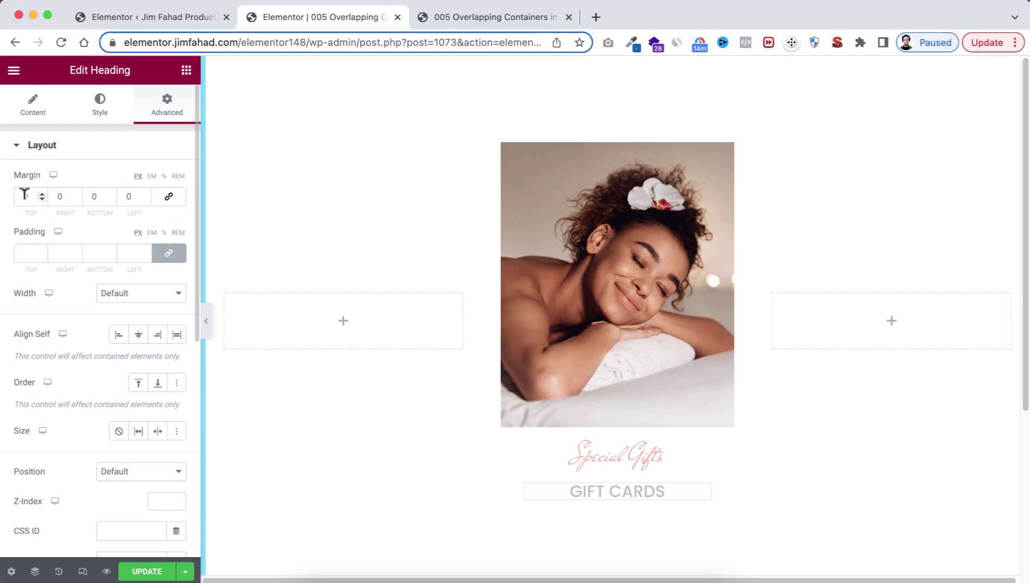
click(41, 199)
text(2)
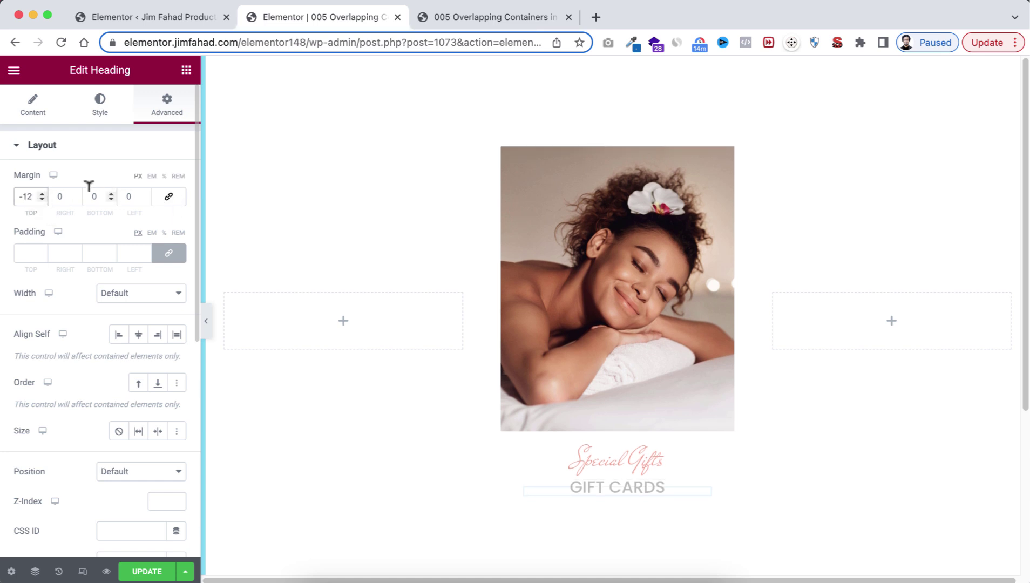
click(93, 190)
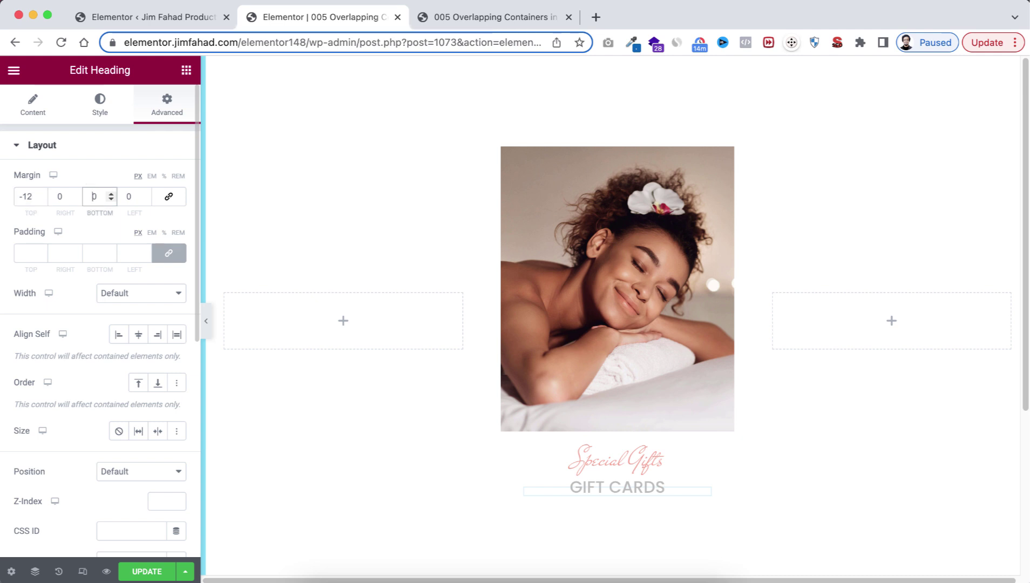
text(30)
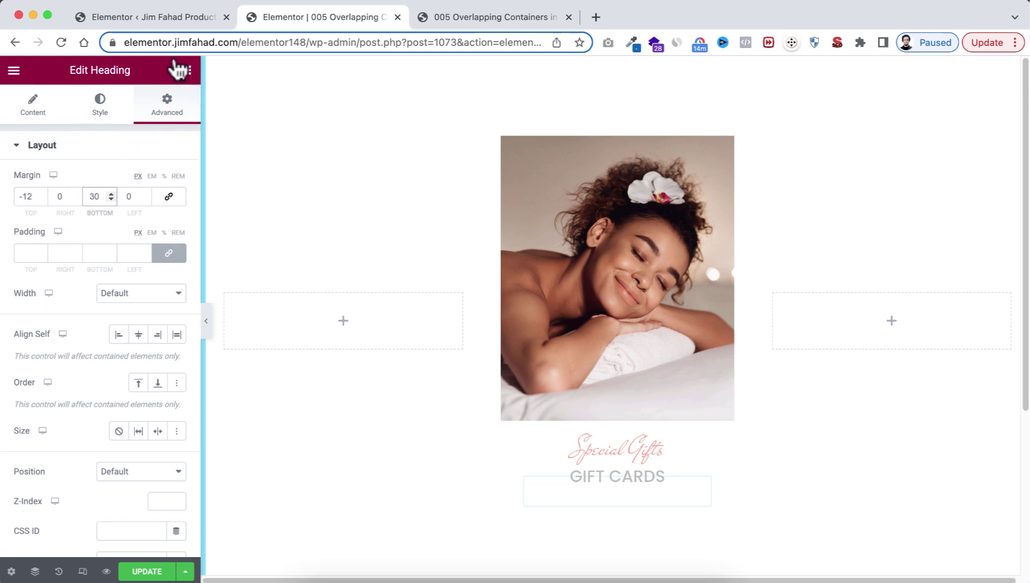
click(187, 71)
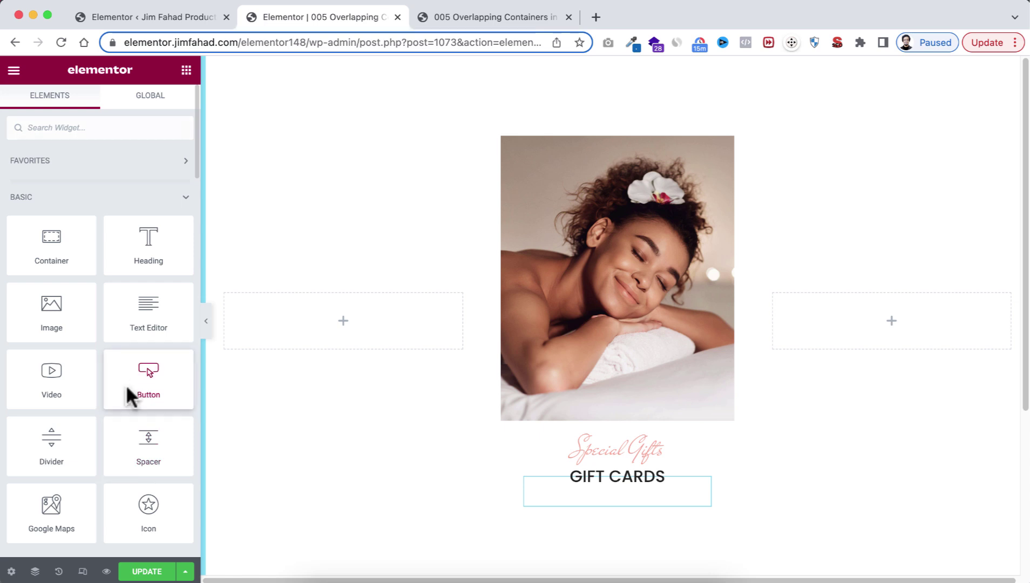
Add a full-width Read More button below GIFT CARDS, styled 12 uppercase with 1.6 letter spacing.
drag(127, 387, 560, 493)
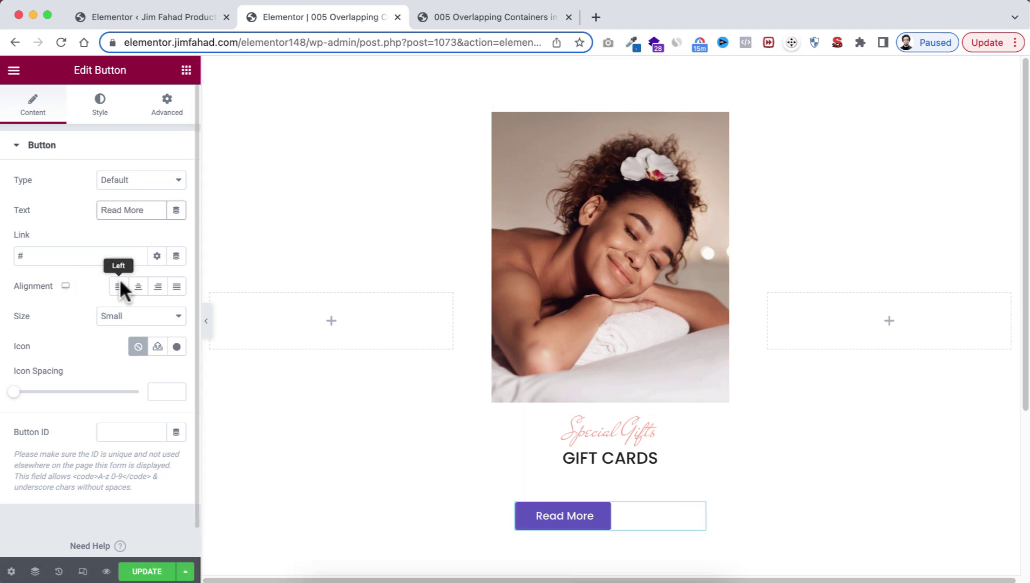
click(177, 285)
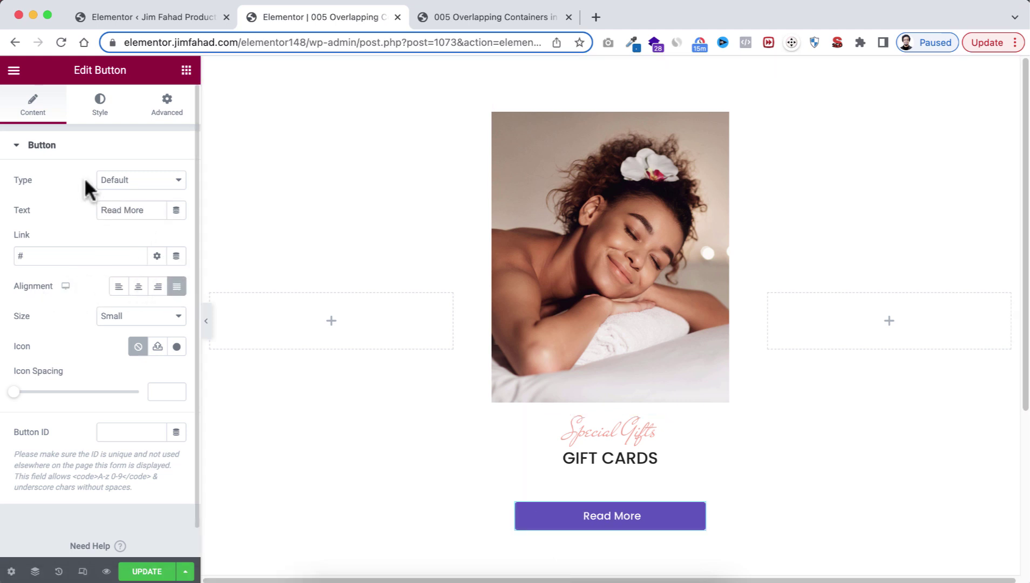
click(100, 116)
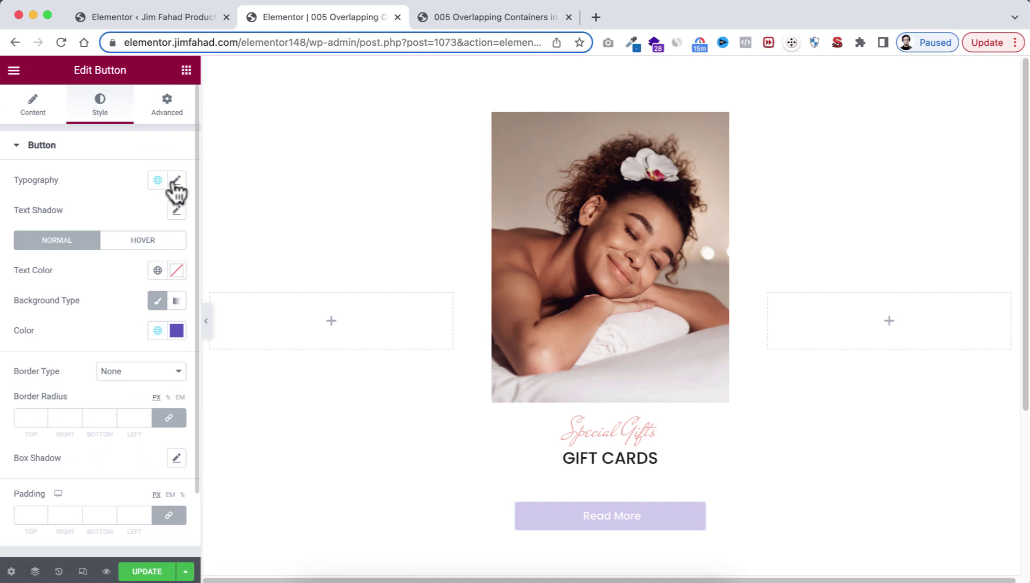
click(176, 181)
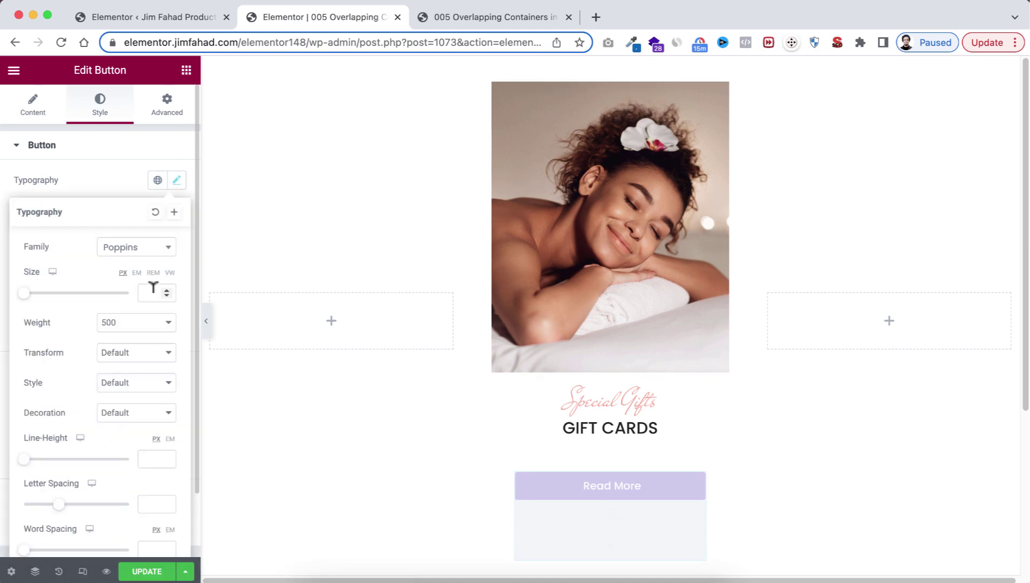
text(12)
click(141, 356)
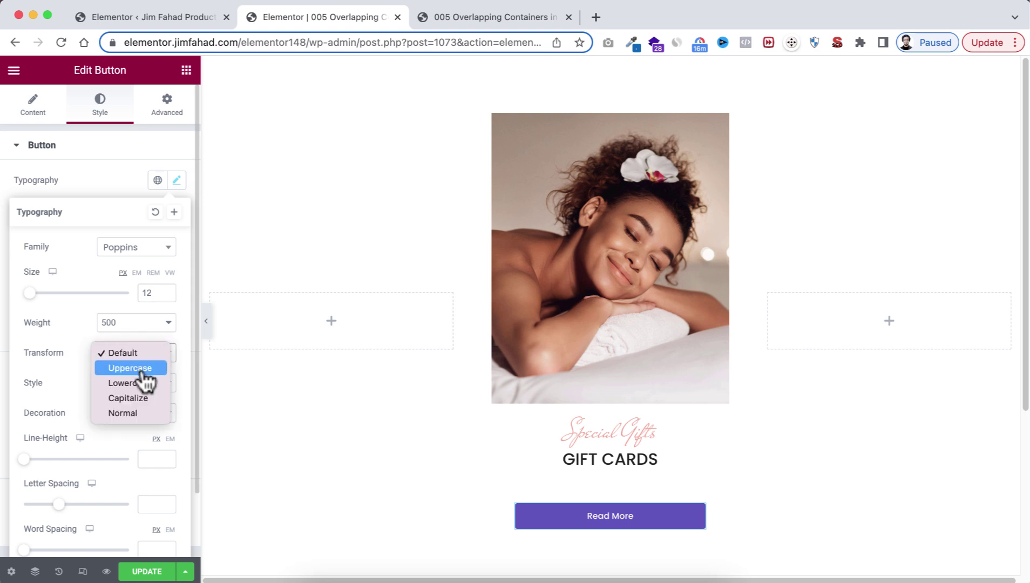
click(139, 368)
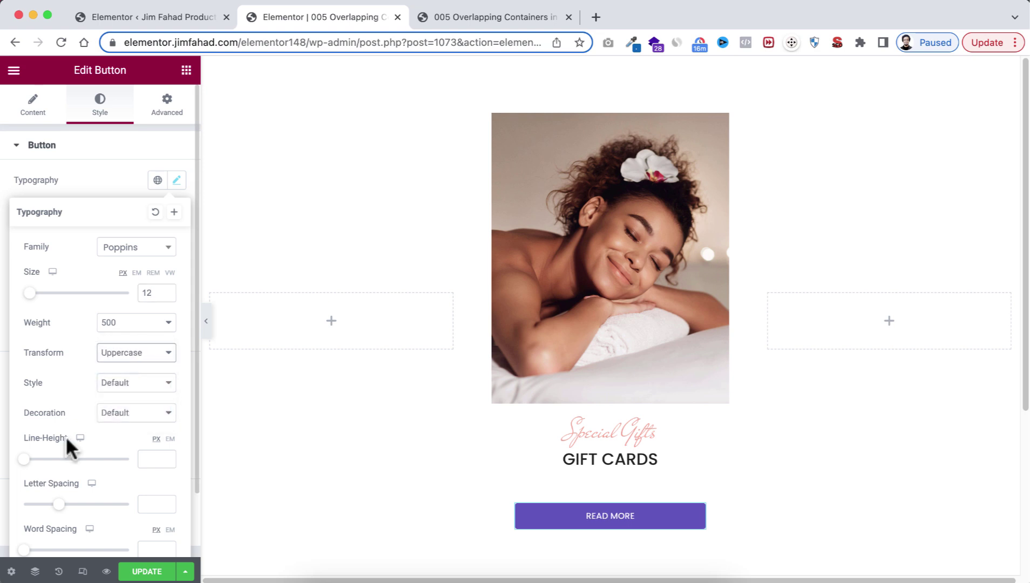
click(148, 496)
text(1.6)
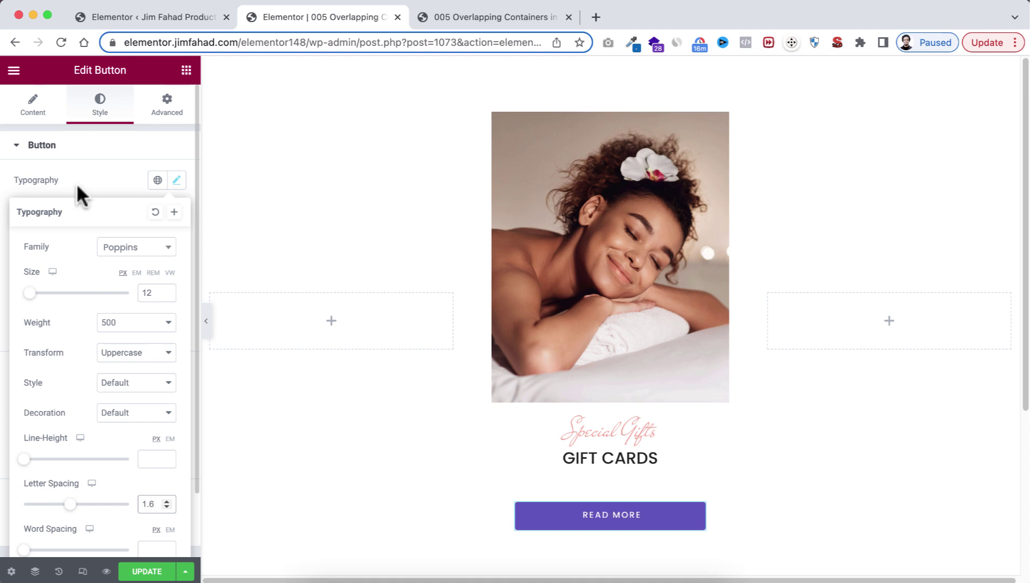
click(77, 186)
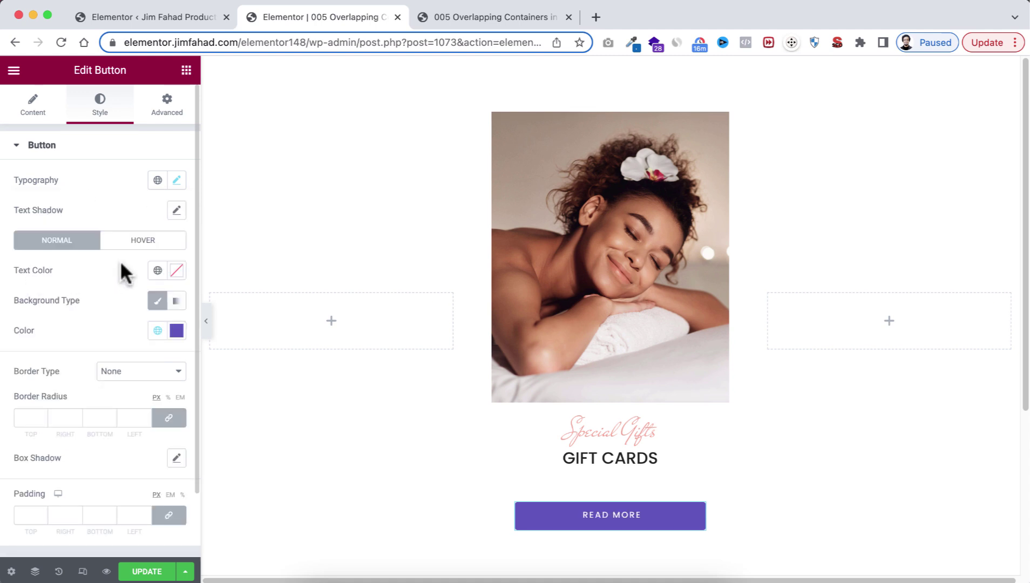
Give the button white text and a #F9A392 background in its normal state.
click(174, 269)
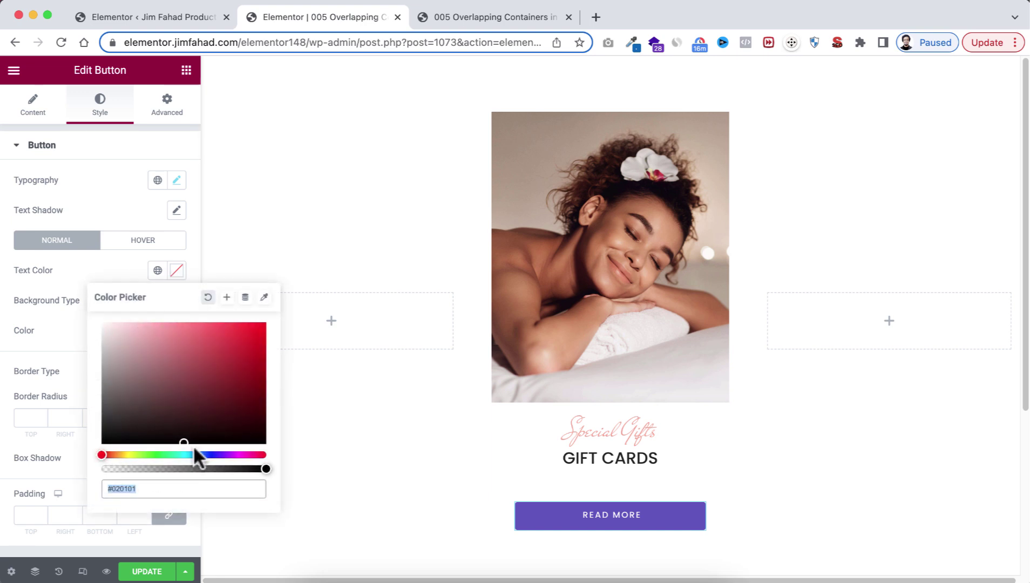
click(176, 329)
click(177, 328)
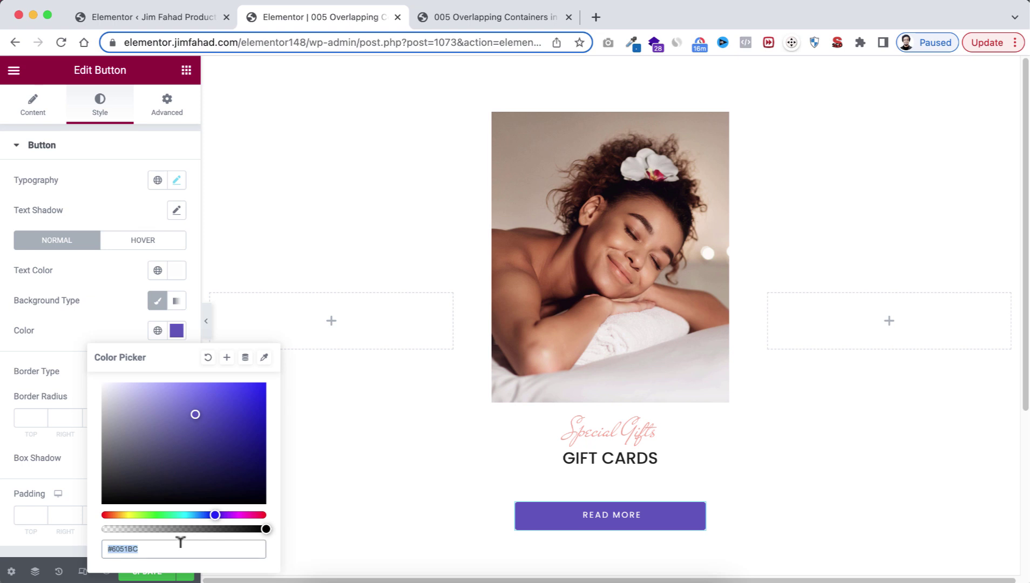
text(#F9A392)
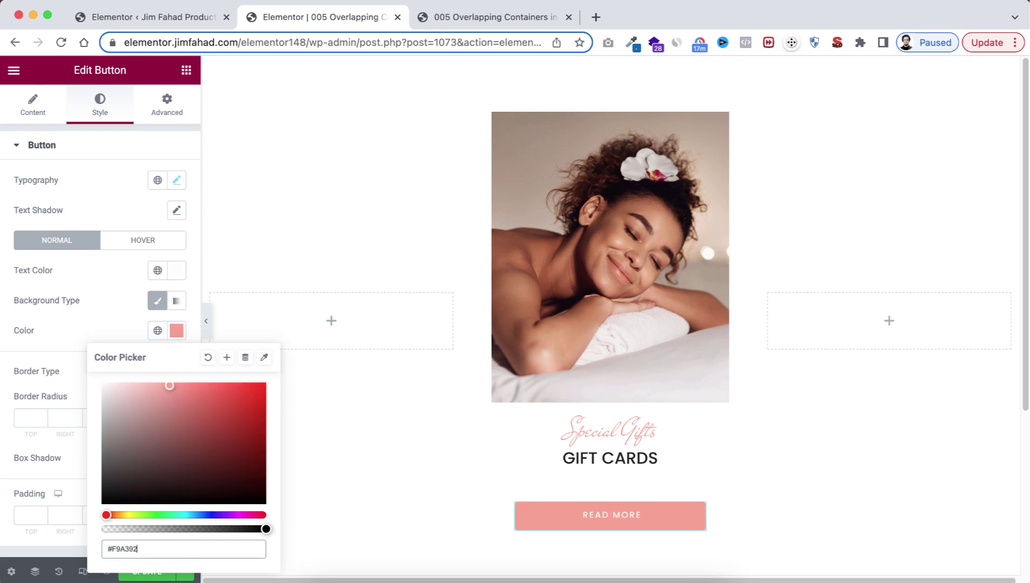
Set the button's hover state to near-white text on a #8ED4cc background.
click(150, 246)
click(176, 270)
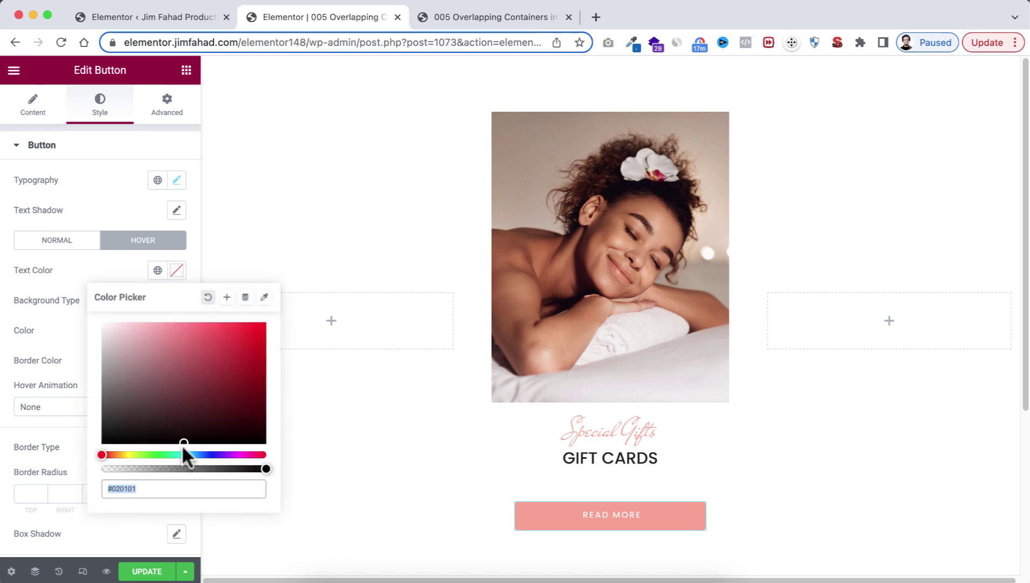
drag(183, 445, 175, 337)
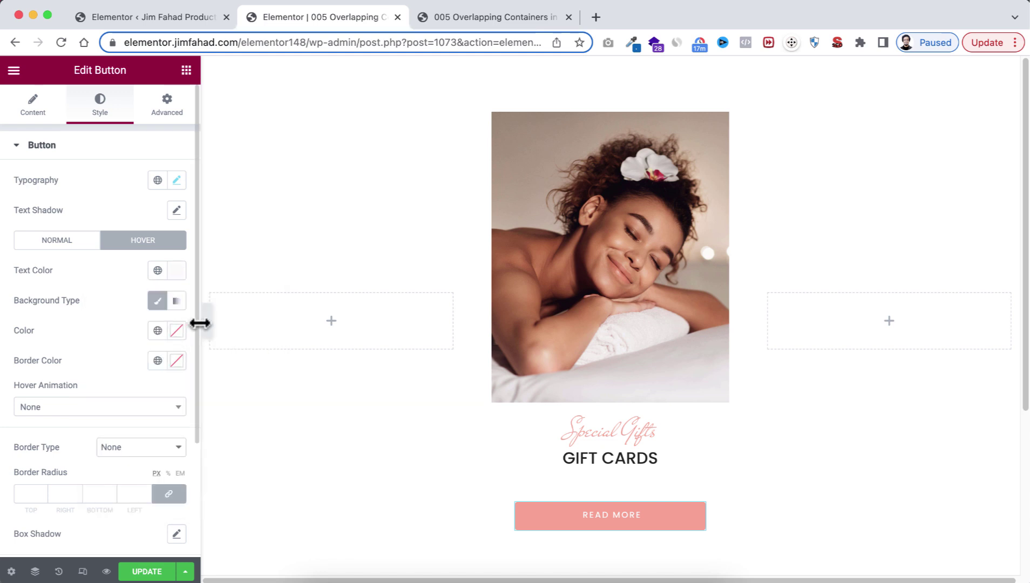
click(176, 331)
text(#8ED4cc)
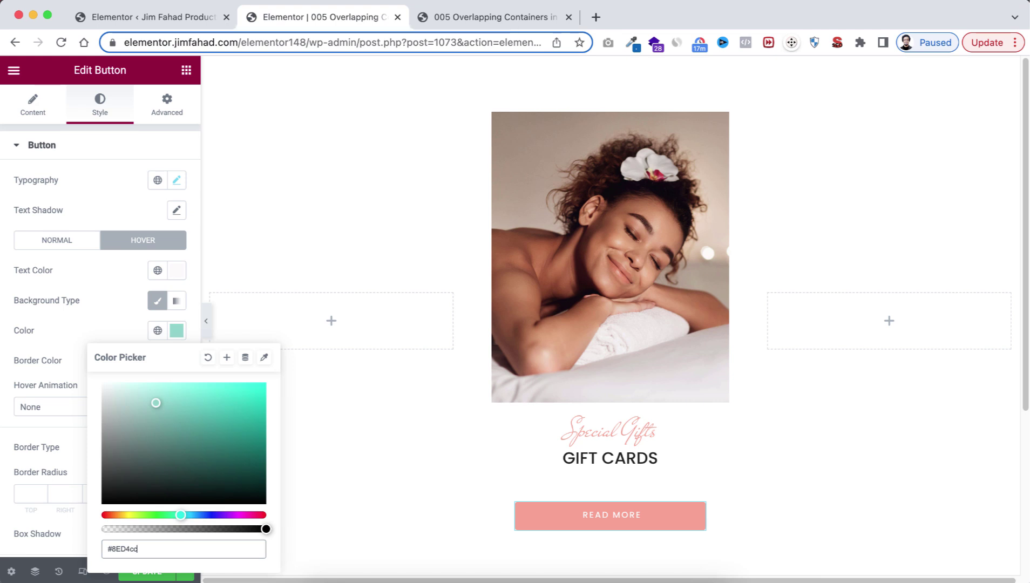
click(27, 480)
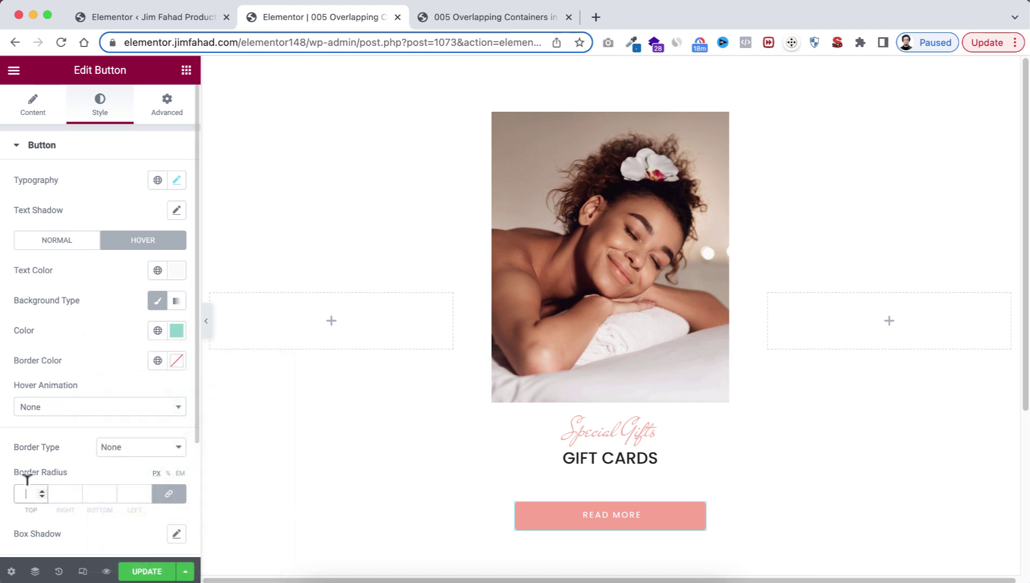
Set the button's border radius to 0 and top/bottom padding to 6.
click(169, 495)
scroll(105, 540, down, 5)
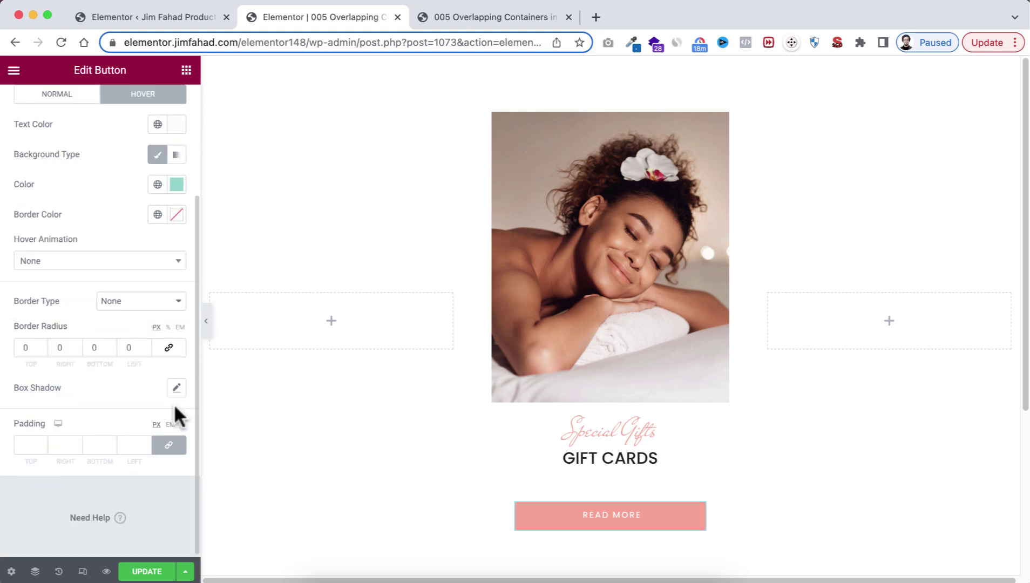
click(169, 446)
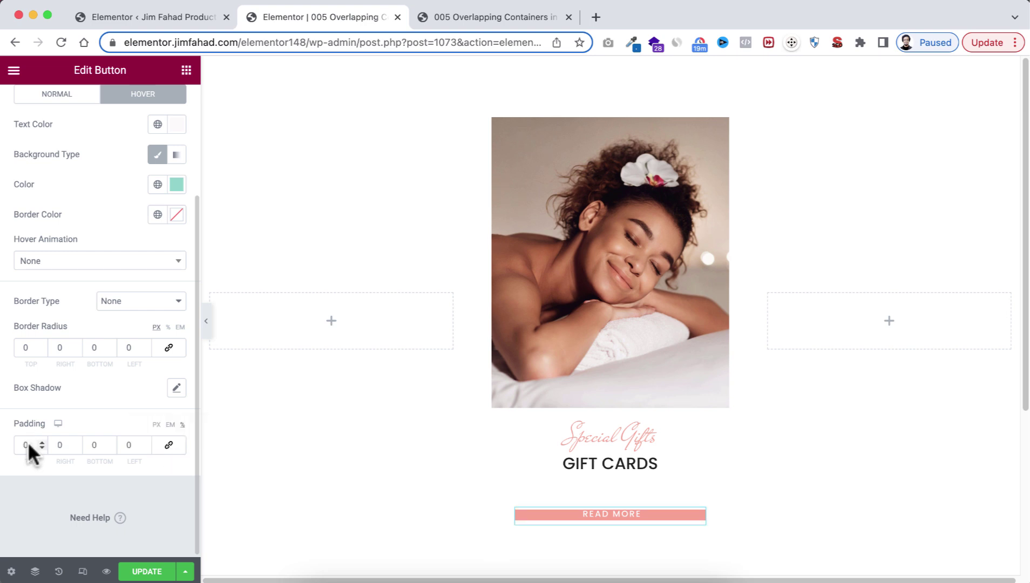
text(6)
click(85, 440)
text(6)
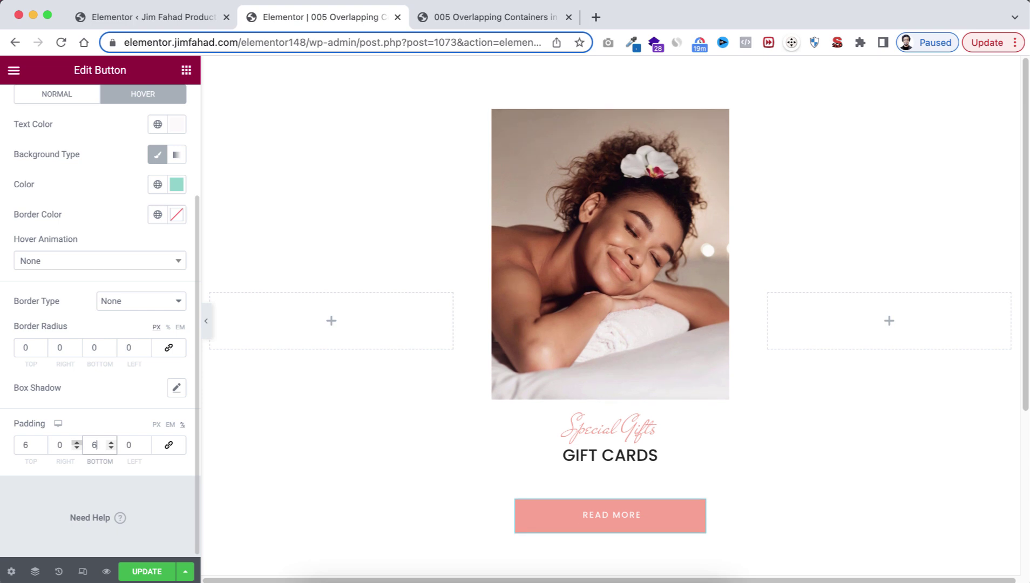
click(135, 476)
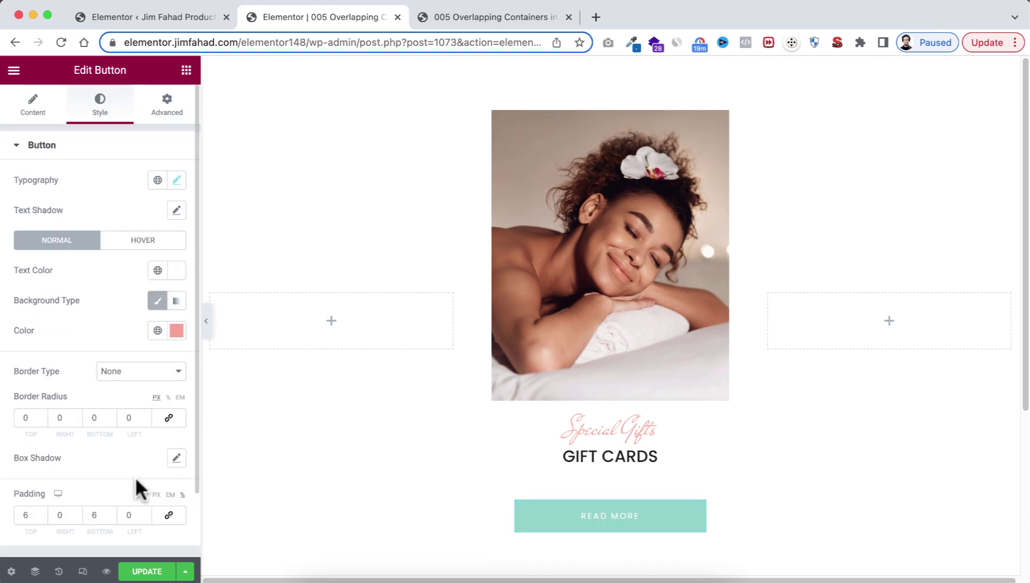
Give the Gift Cards container a -160 top margin and 50 top padding.
click(523, 424)
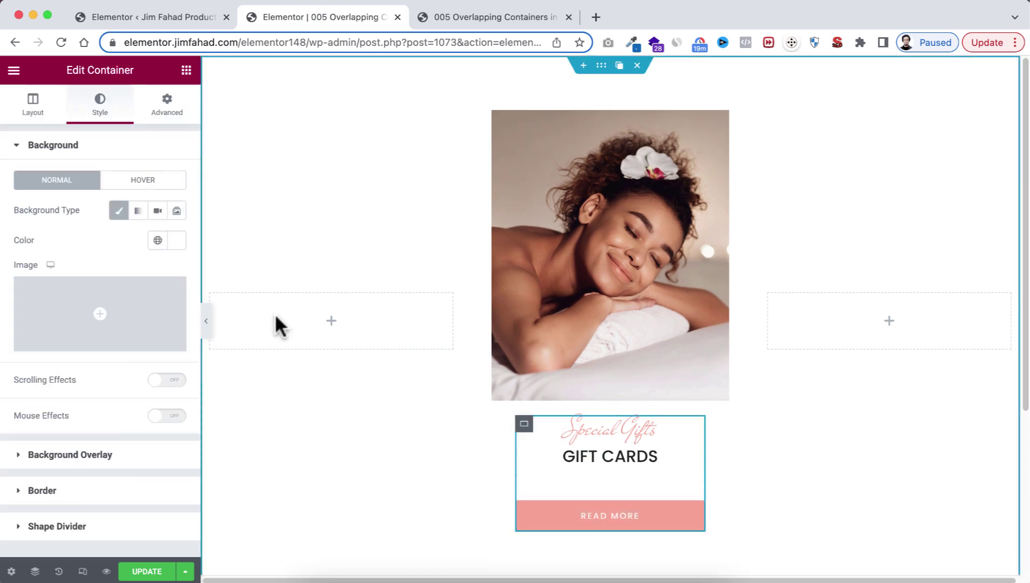
click(181, 97)
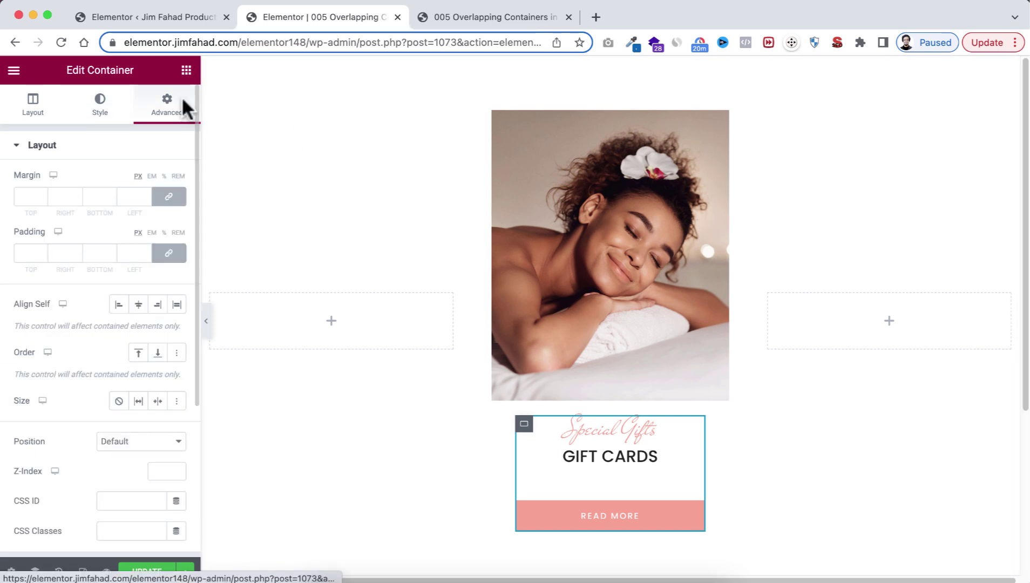
click(169, 200)
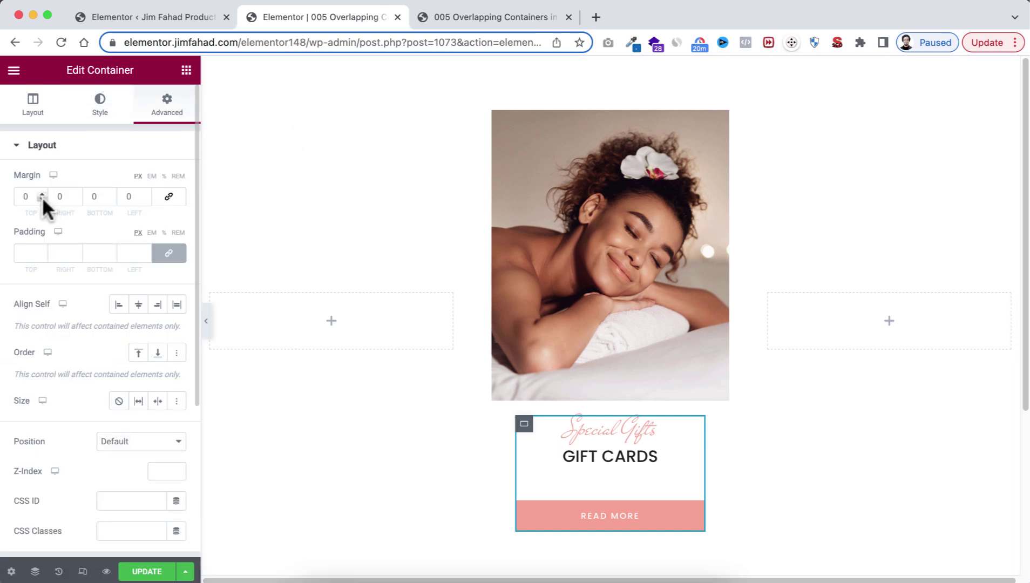
click(42, 198)
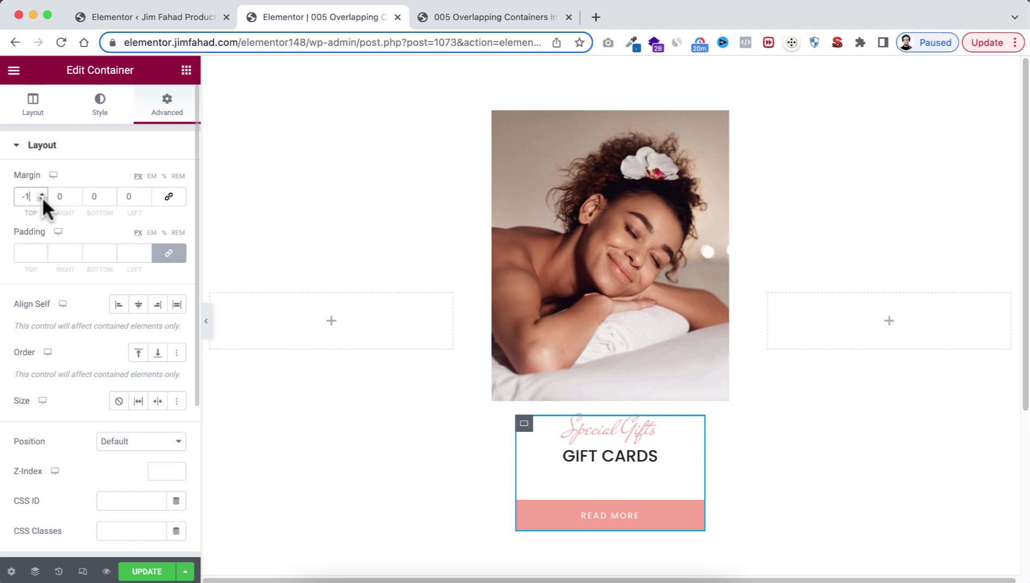
text(60)
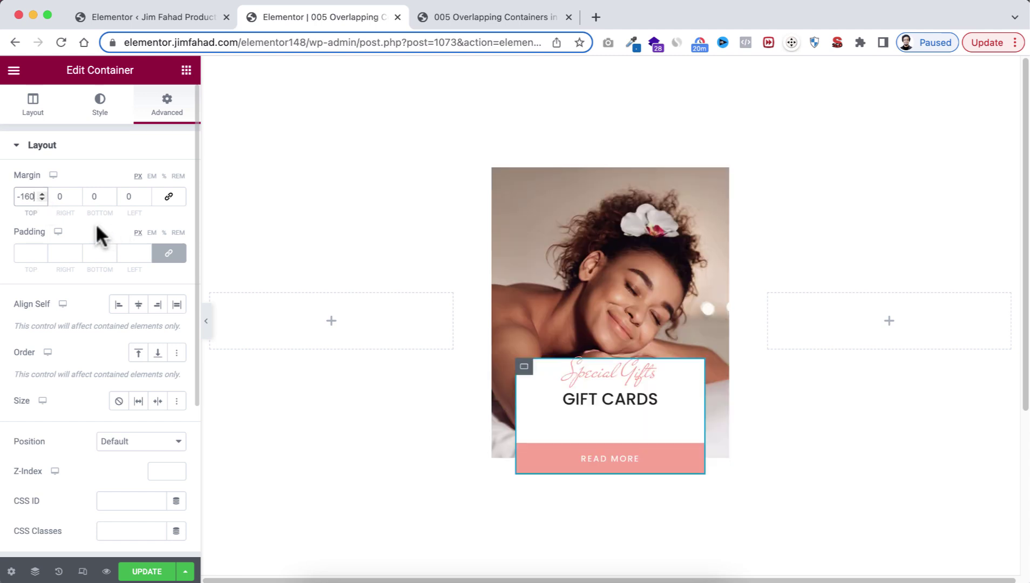
click(178, 254)
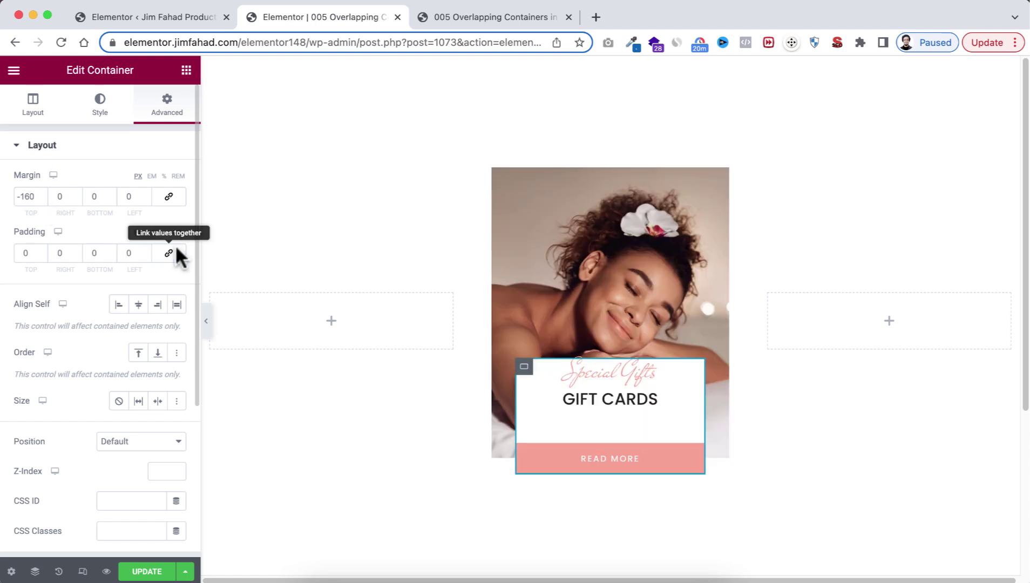
click(19, 250)
text(5)
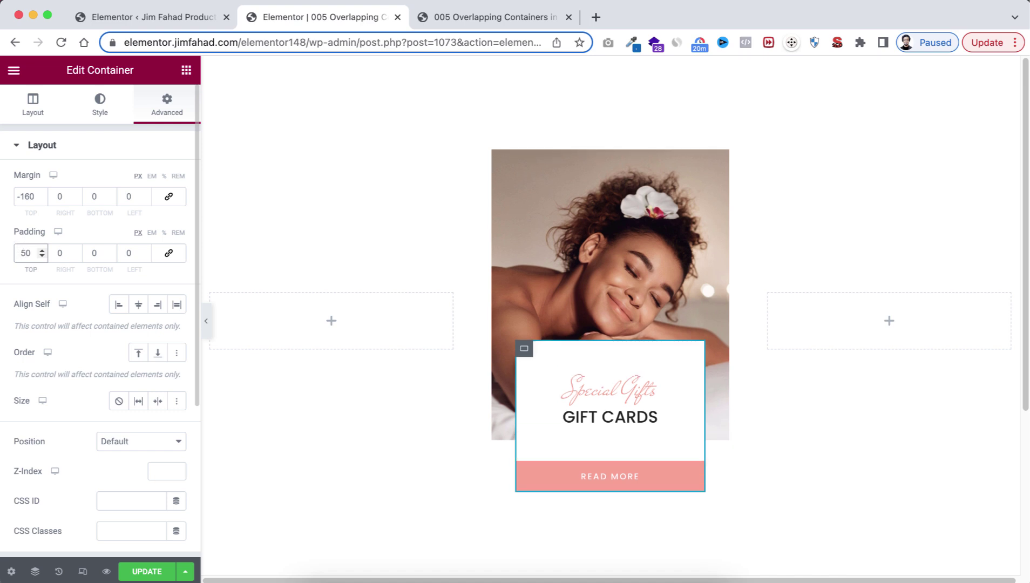
click(93, 116)
Under Border, set the gift container's Box Shadow to blur 40 and spread -10.
click(88, 496)
click(175, 369)
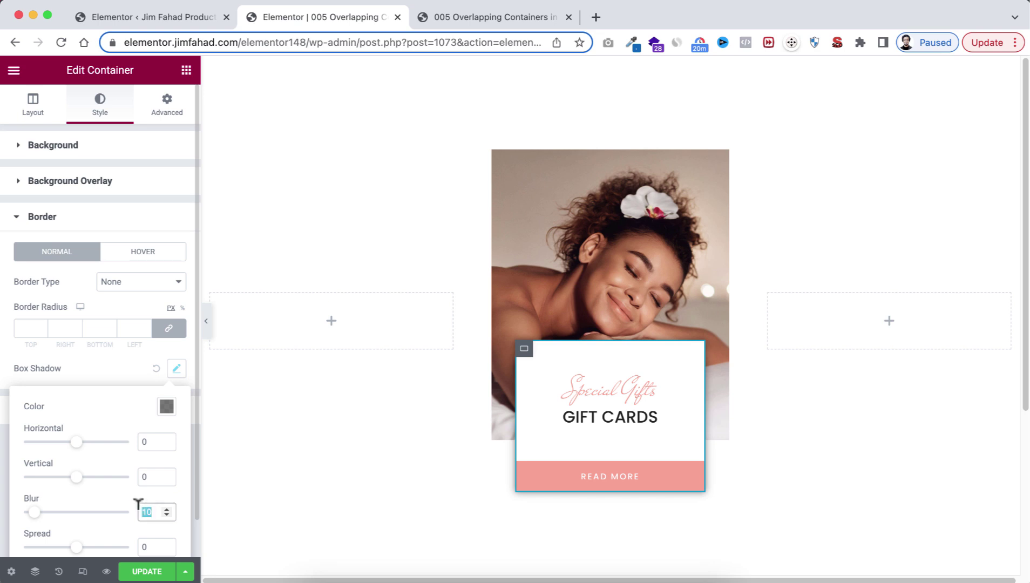
text(40)
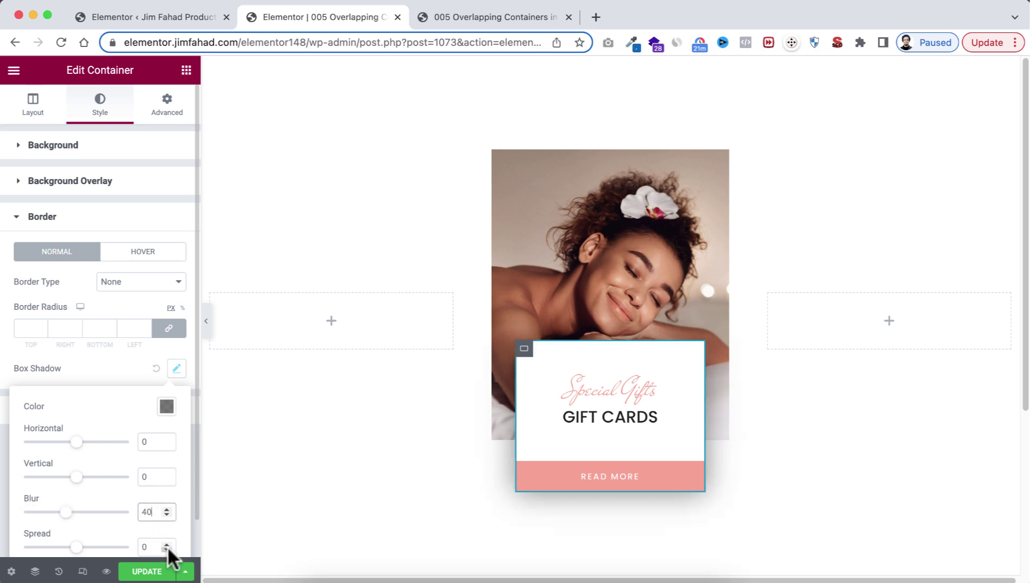
click(166, 548)
text(0)
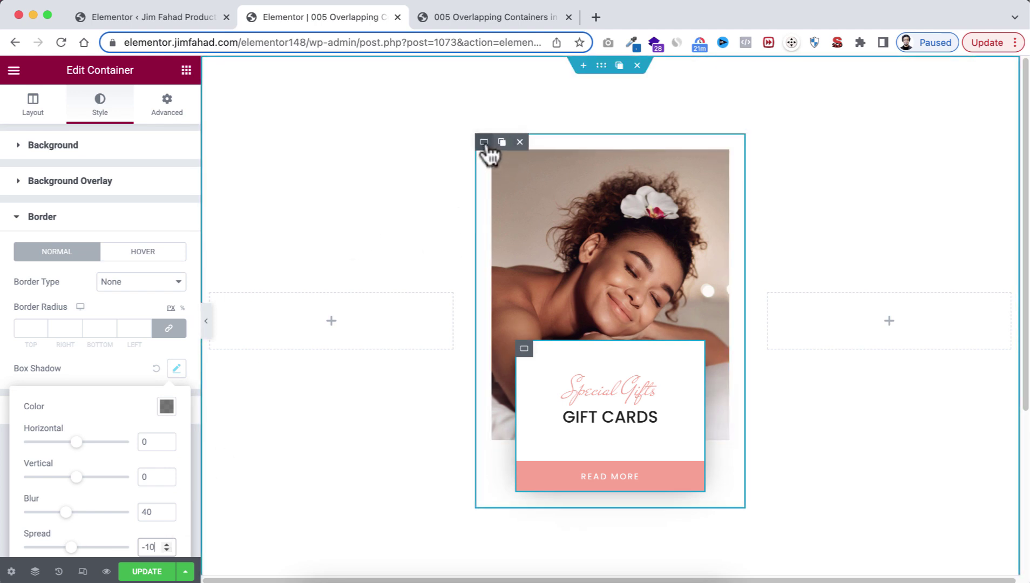
Duplicate the photo card twice for three cards, then delete the empty left and right placeholder containers.
click(497, 140)
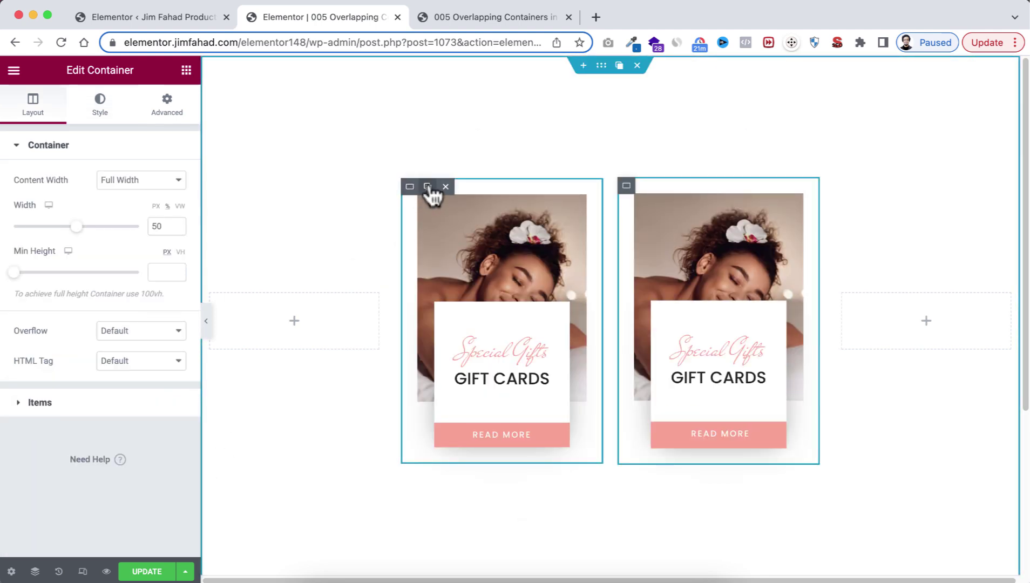
click(430, 194)
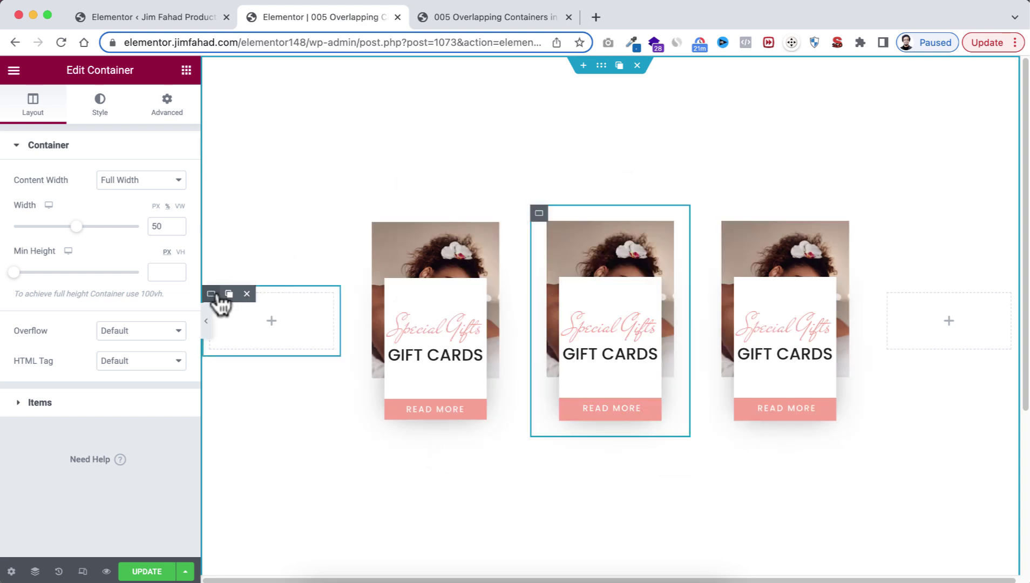
click(248, 294)
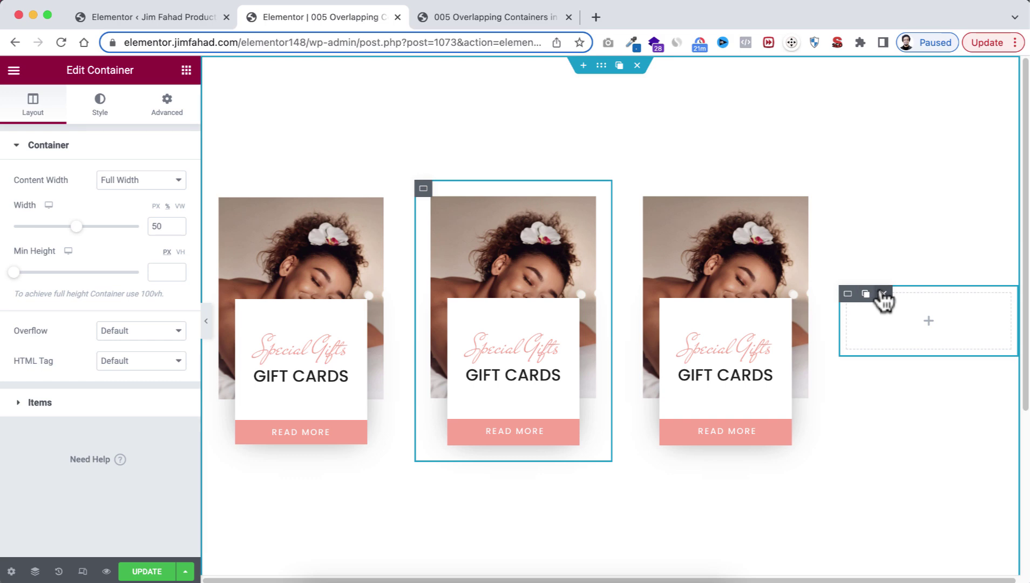
click(880, 289)
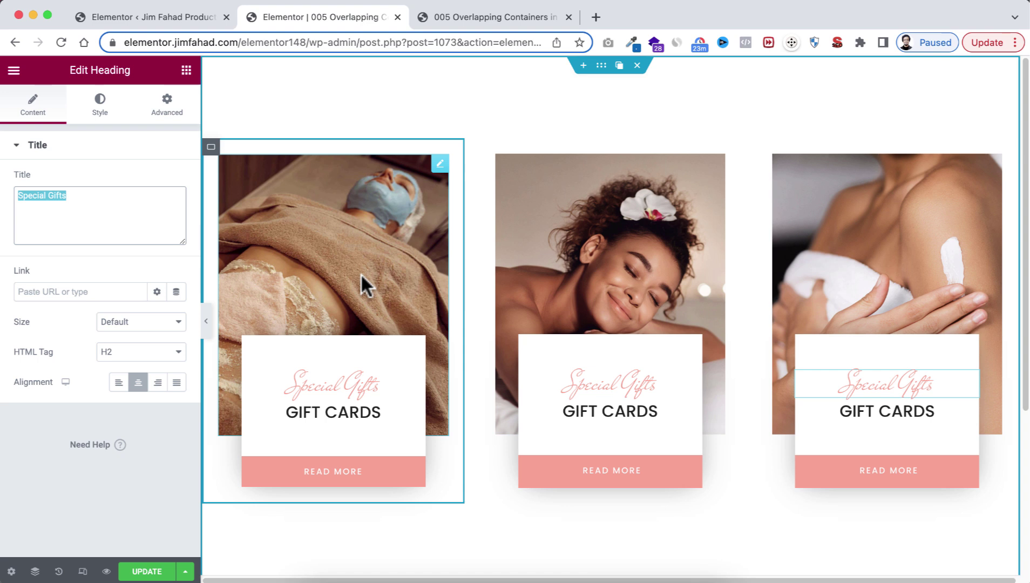
In tablet preview, give the middle gift box an unlinked -115 top margin and 30 top padding.
click(83, 571)
click(552, 70)
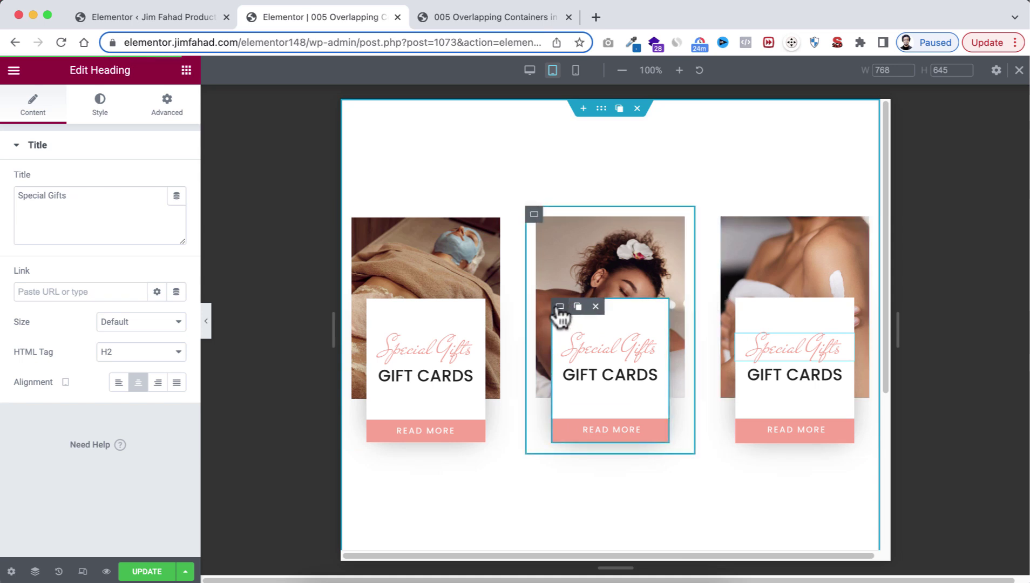
click(557, 307)
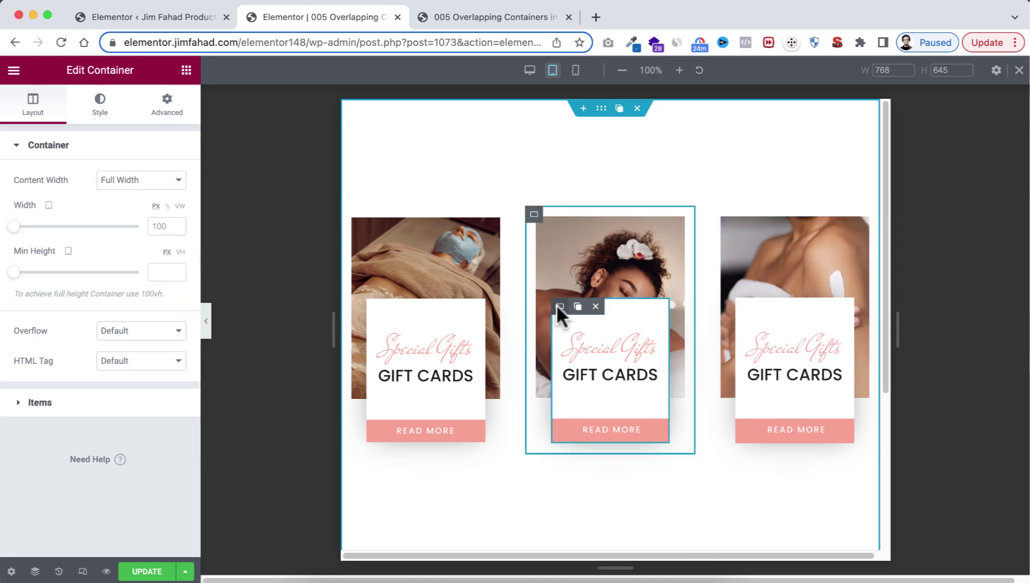
click(170, 111)
click(182, 197)
drag(32, 191, 15, 190)
text(-115)
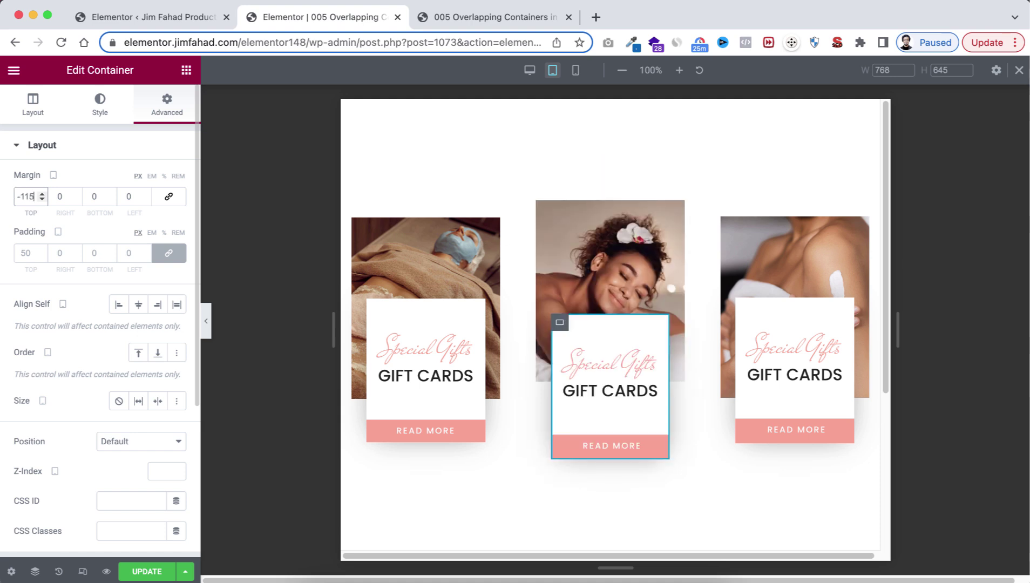
click(169, 264)
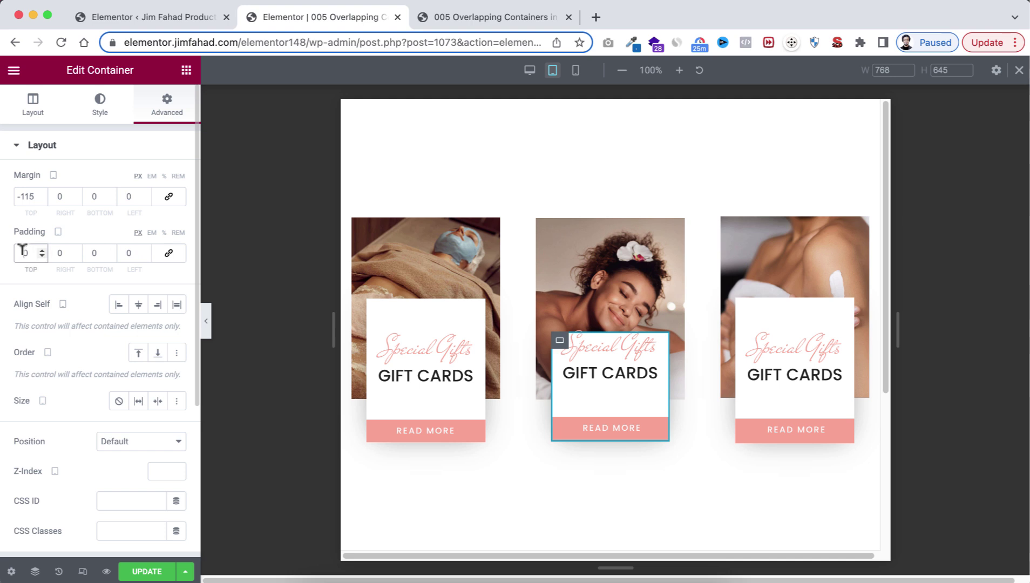
text(30)
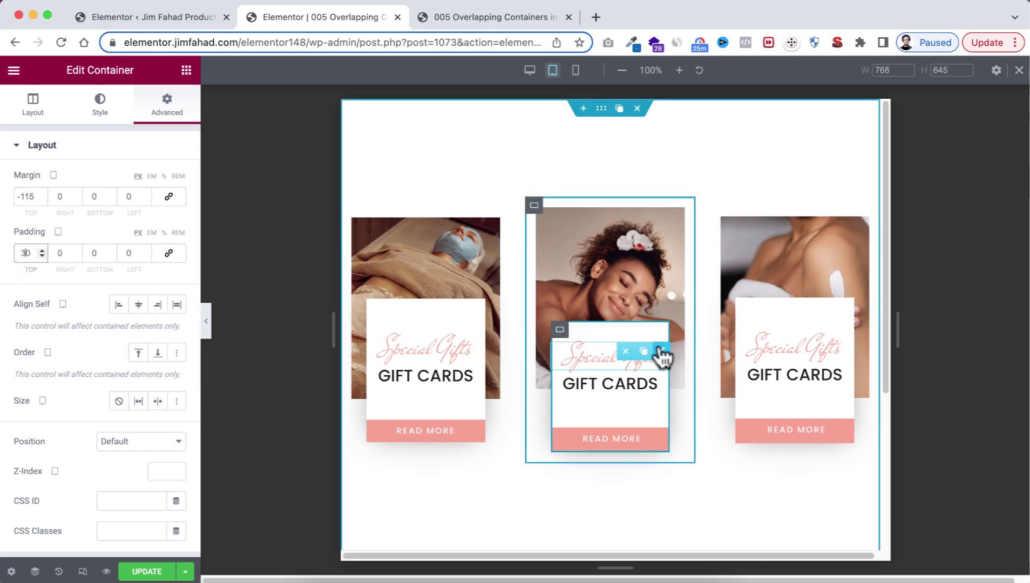
On tablet, set the middle card's Special Gifts heading font size to 32.
click(661, 354)
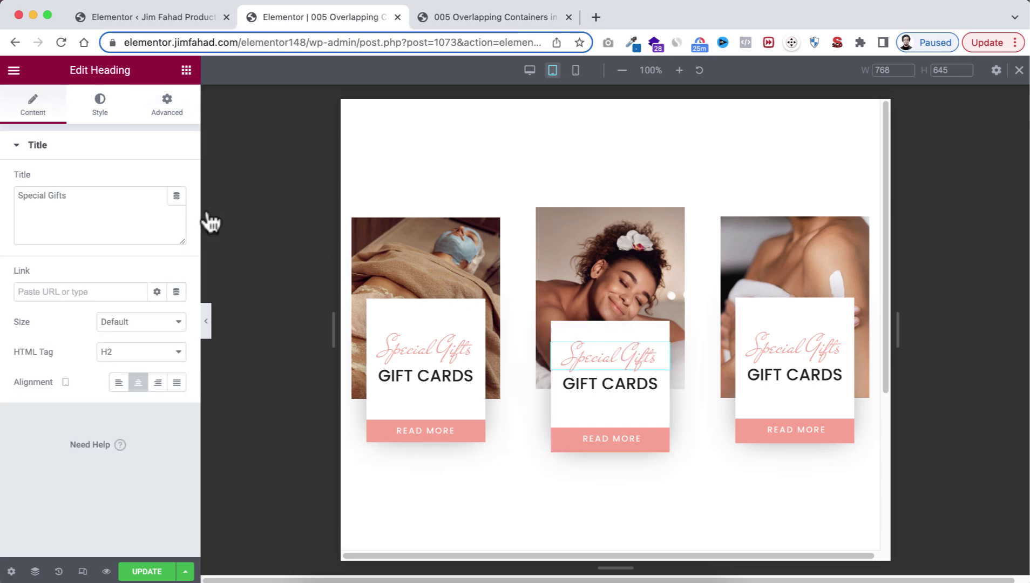
click(101, 111)
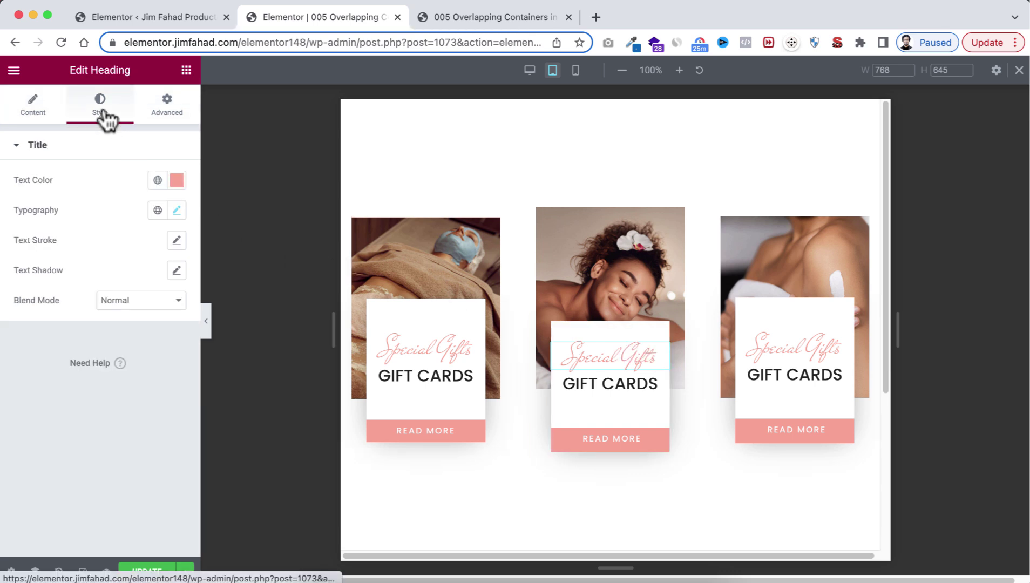
click(177, 212)
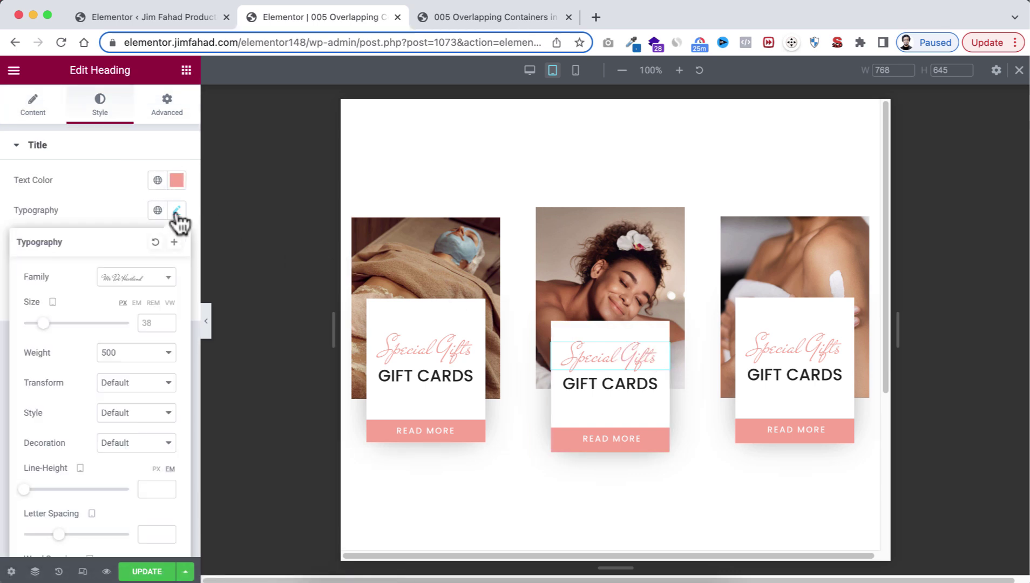
click(156, 318)
text(32)
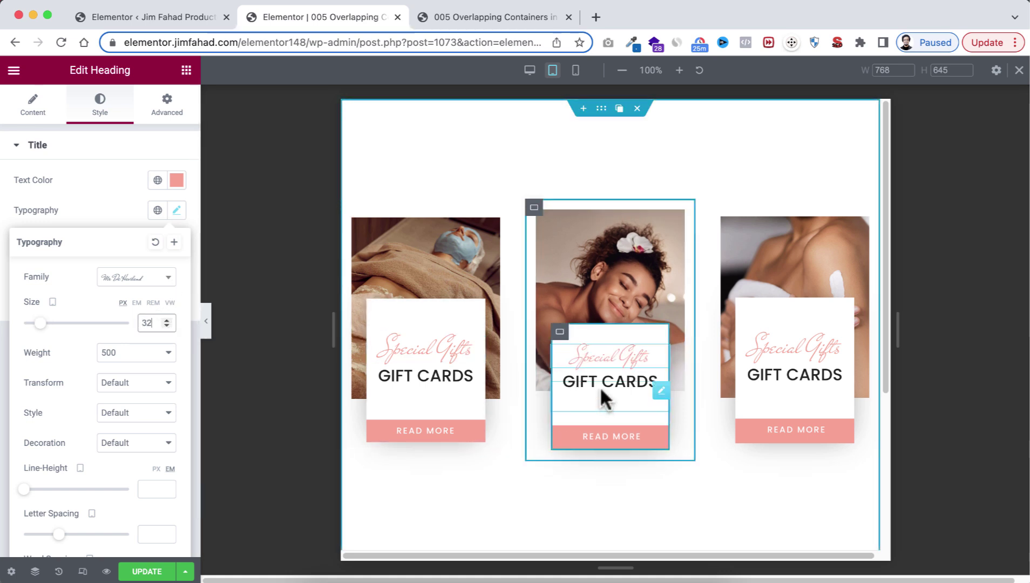
Set the middle card's GIFT CARDS heading font size to 18.
click(658, 390)
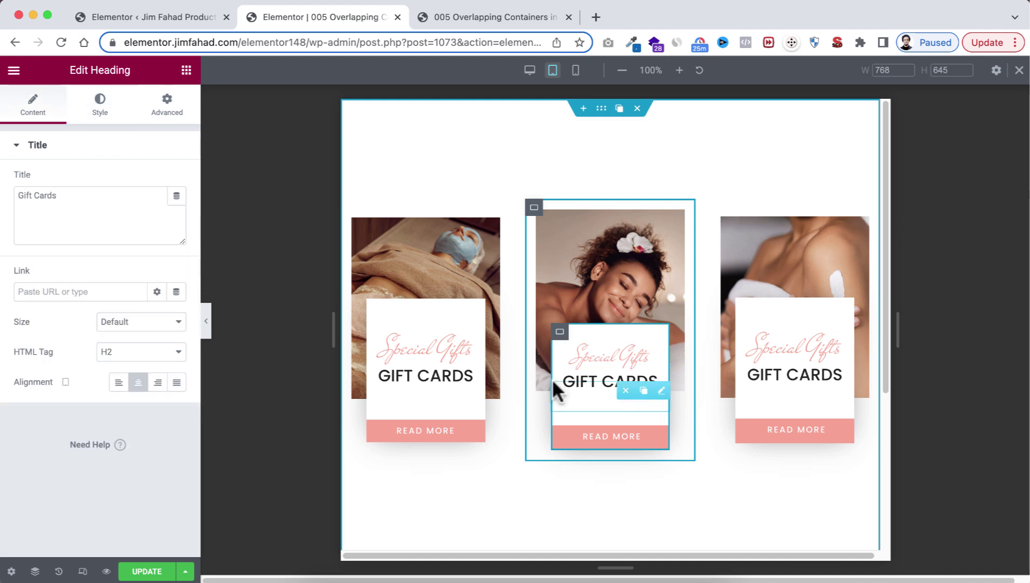
click(103, 107)
click(177, 211)
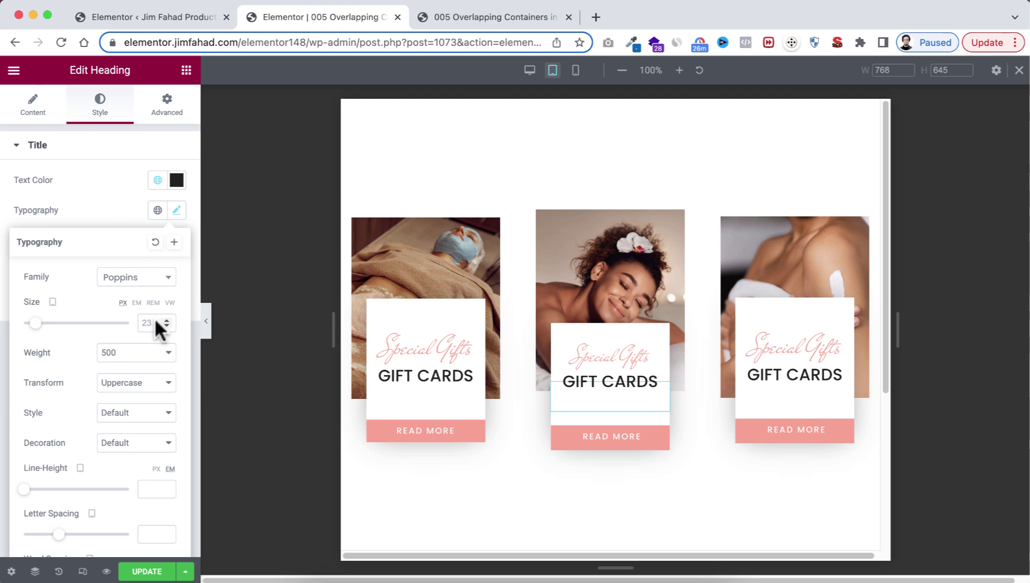
text(18)
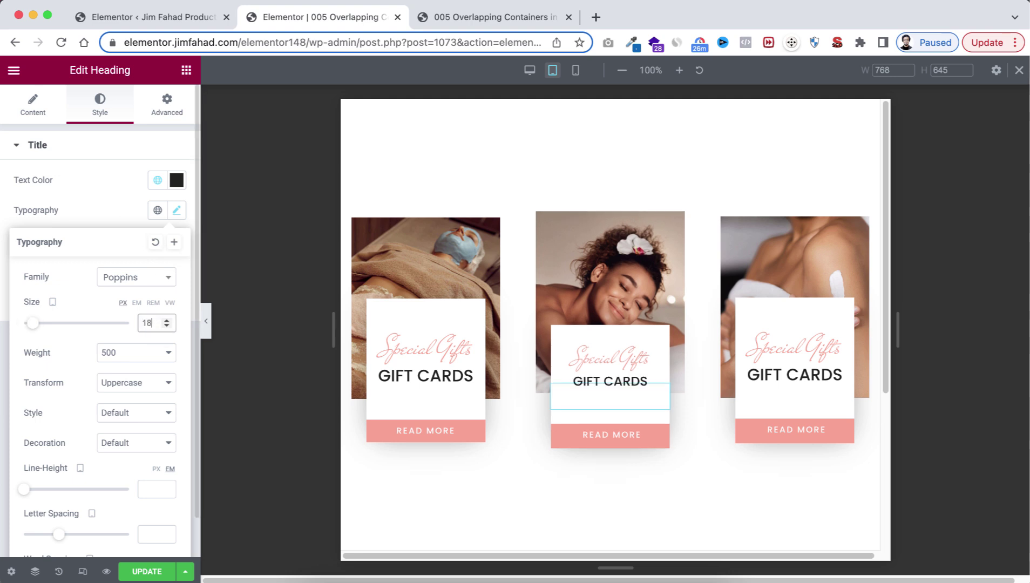
Give the GIFT CARDS heading an unlinked margin of -12 top and 10 bottom.
click(161, 108)
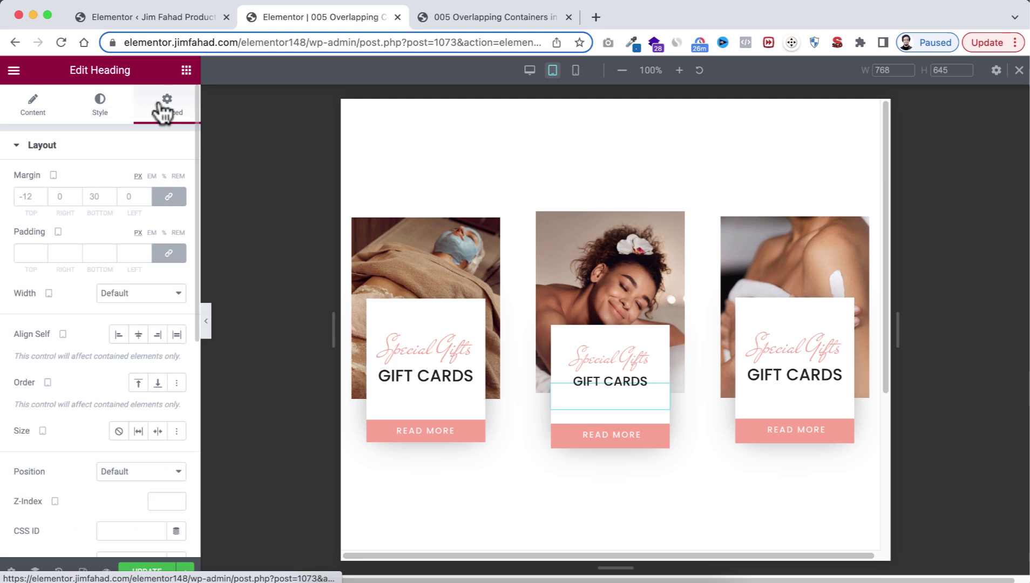
click(169, 196)
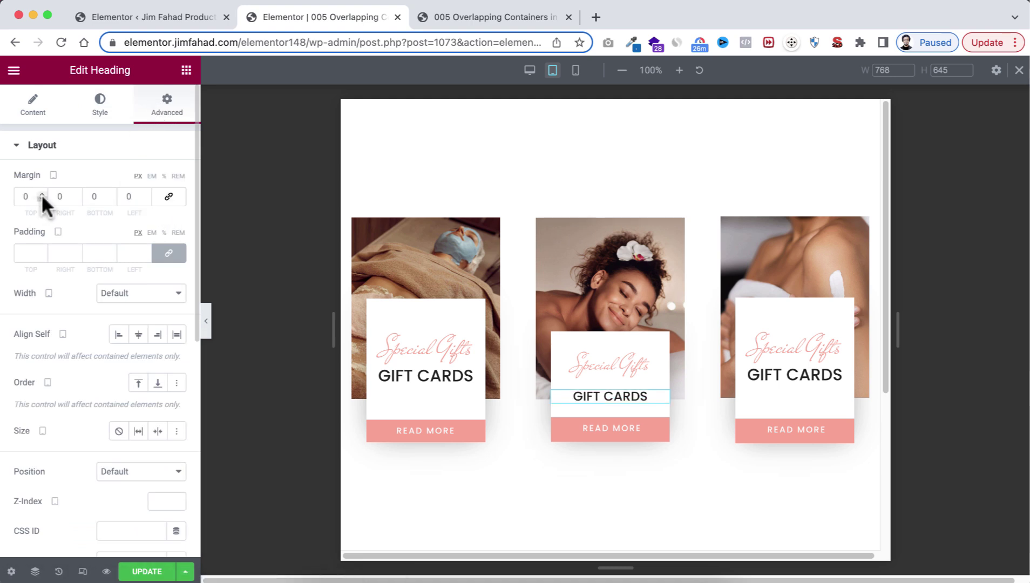
double_click(41, 194)
text(-12)
double_click(91, 196)
text(10)
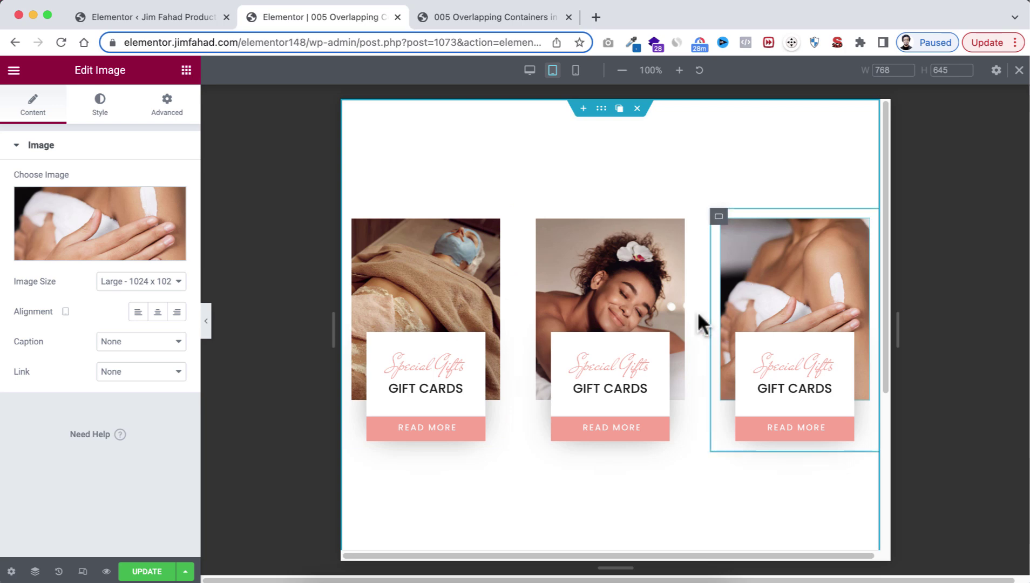
In mobile preview, set the first card's gift box width to 80%.
click(576, 70)
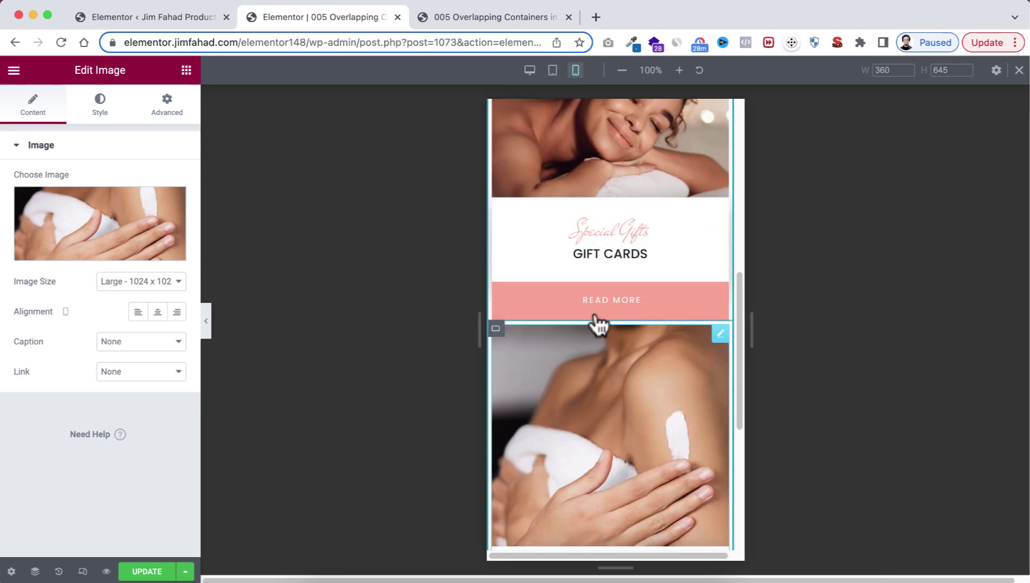
scroll(666, 255, up, 9)
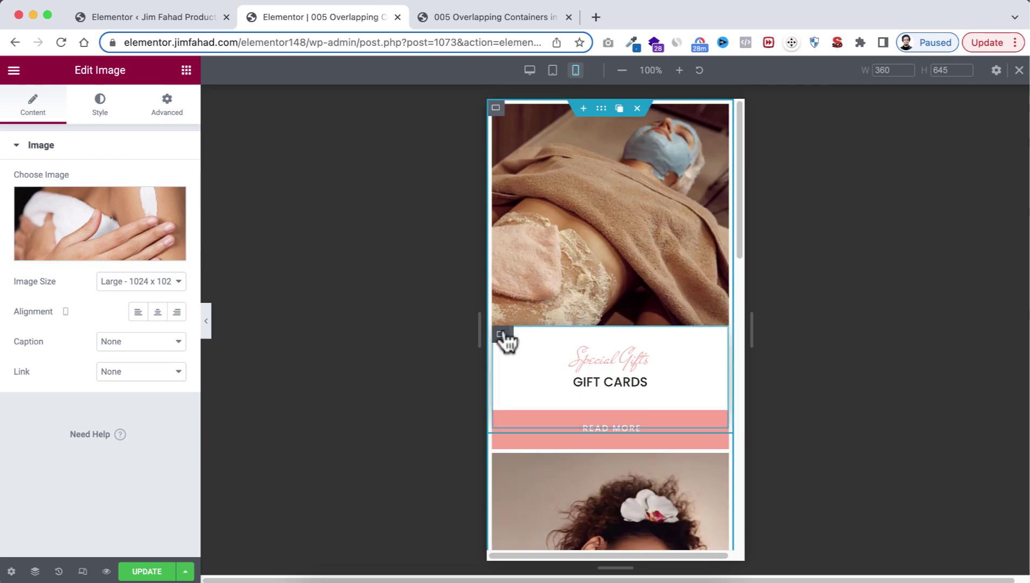
click(501, 334)
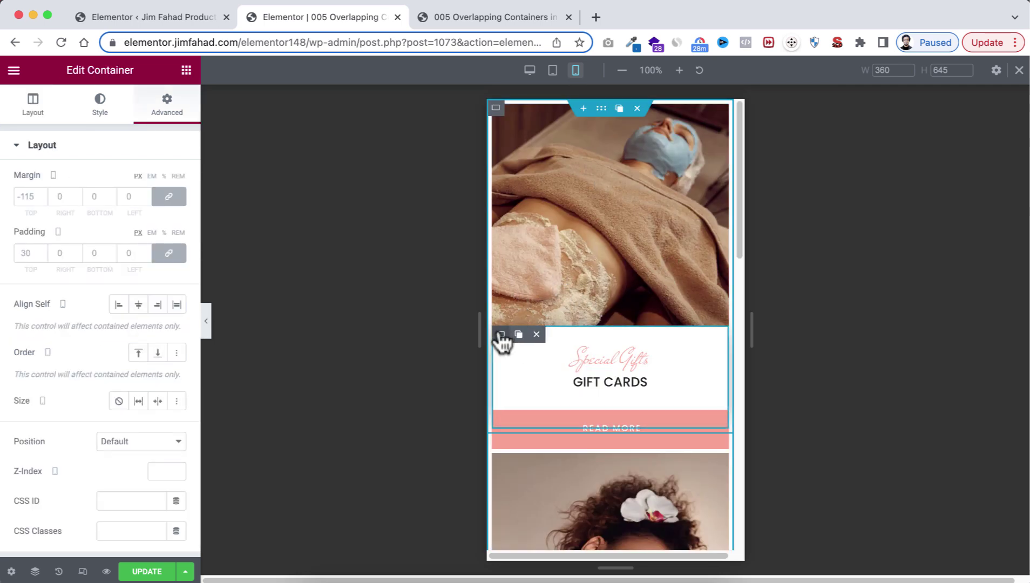
click(36, 113)
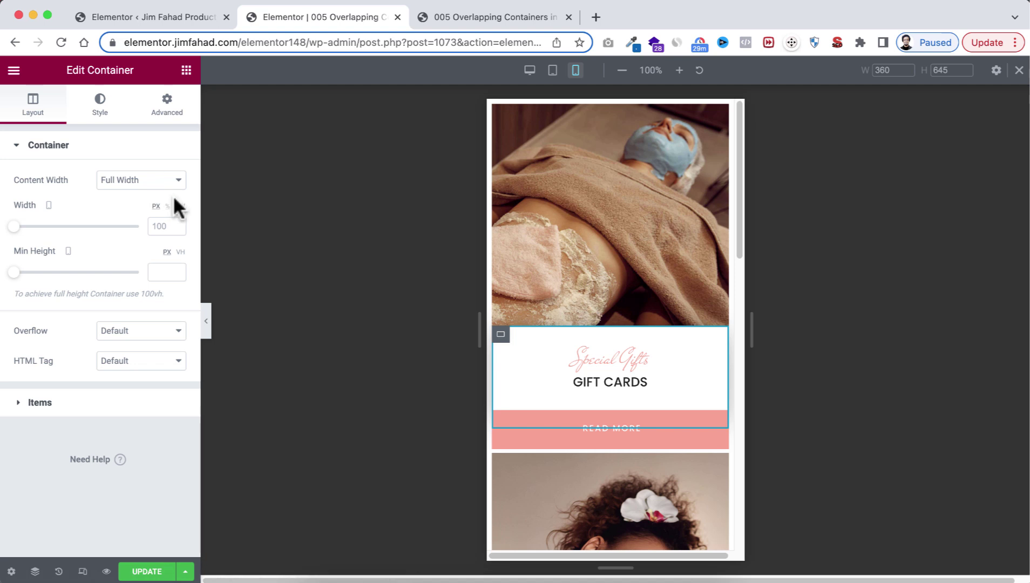
click(169, 225)
text(80)
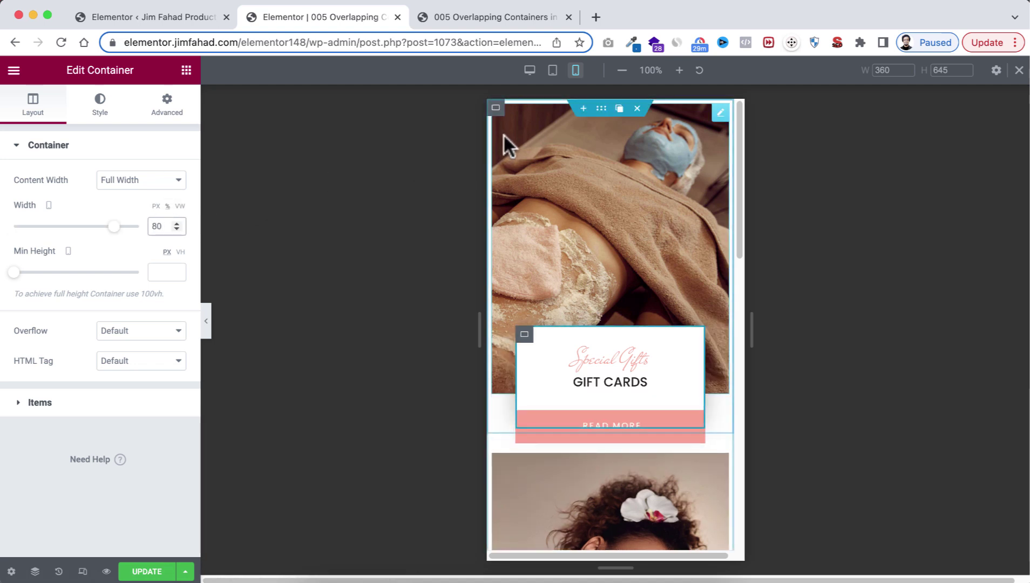
Give the first card's outer container 10 padding on all sides.
click(496, 108)
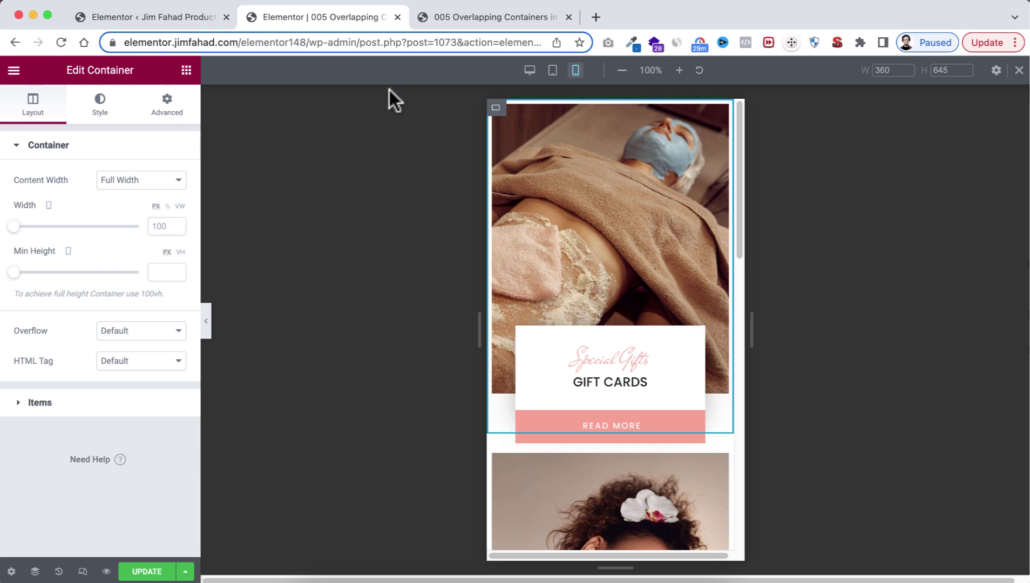
click(186, 103)
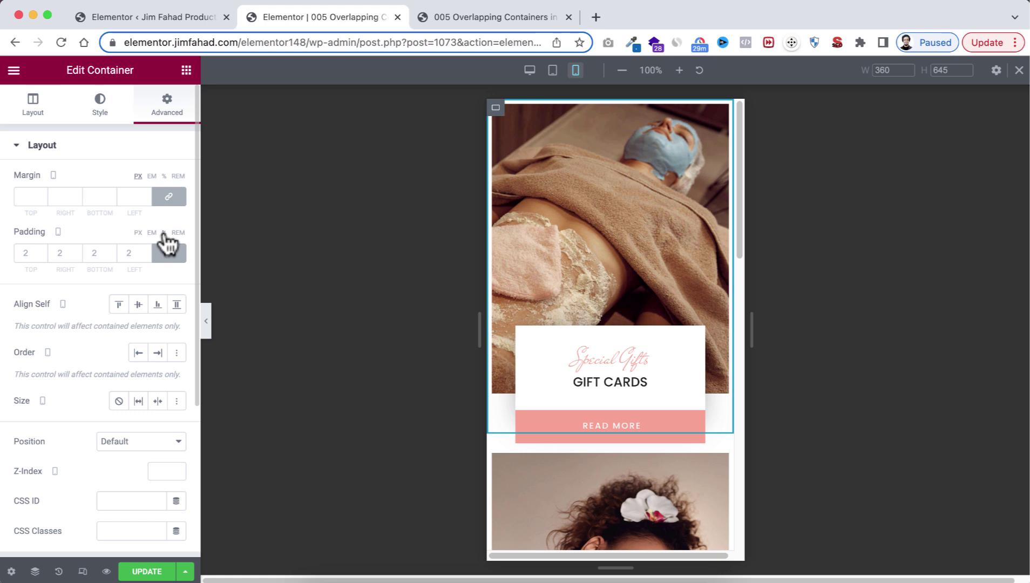
double_click(26, 252)
text(10)
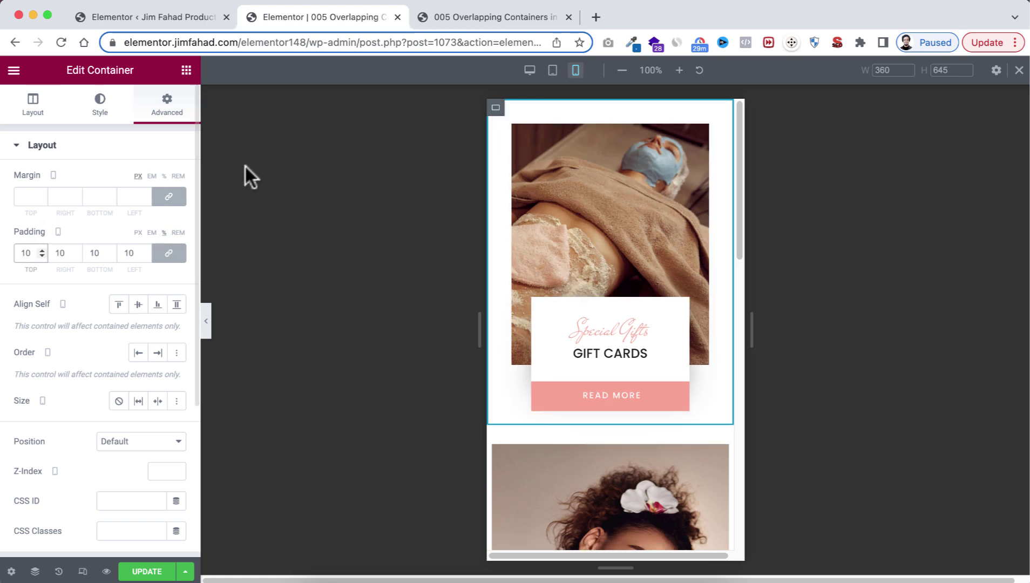
Scroll through the mobile preview checking all three cards, then return to desktop view.
scroll(558, 436, down, 4)
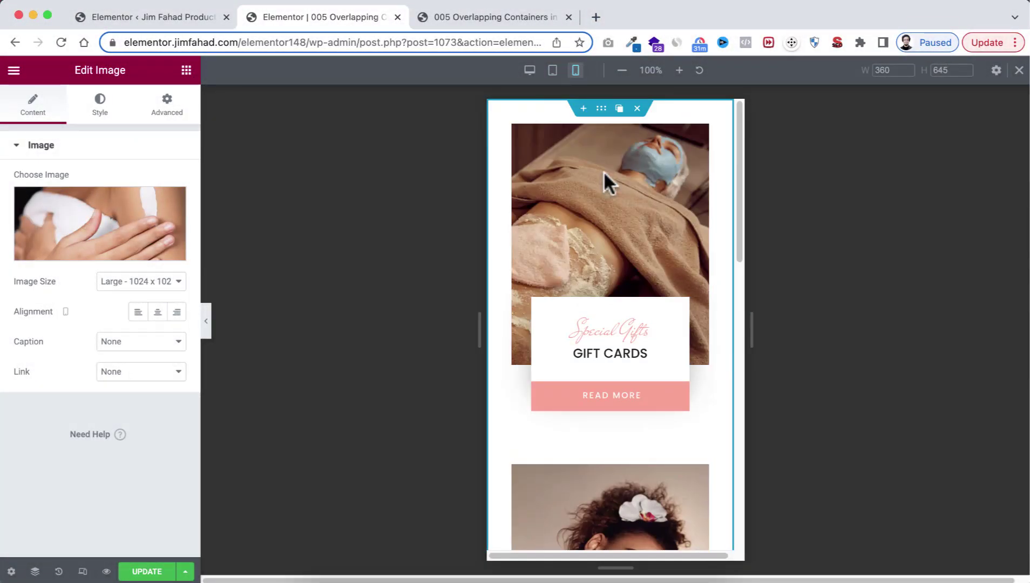
scroll(604, 171, down, 5)
scroll(597, 356, down, 4)
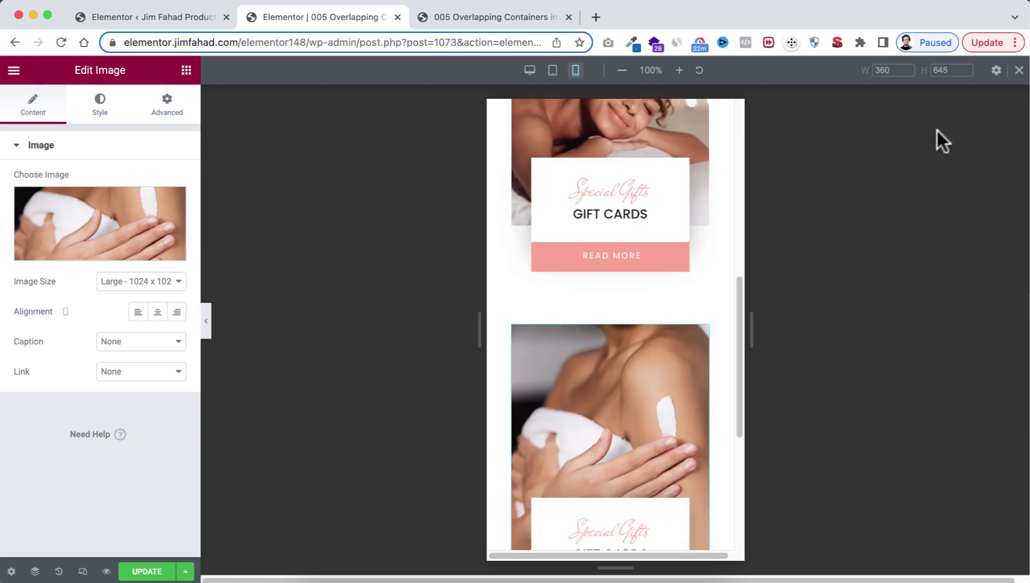
click(1019, 70)
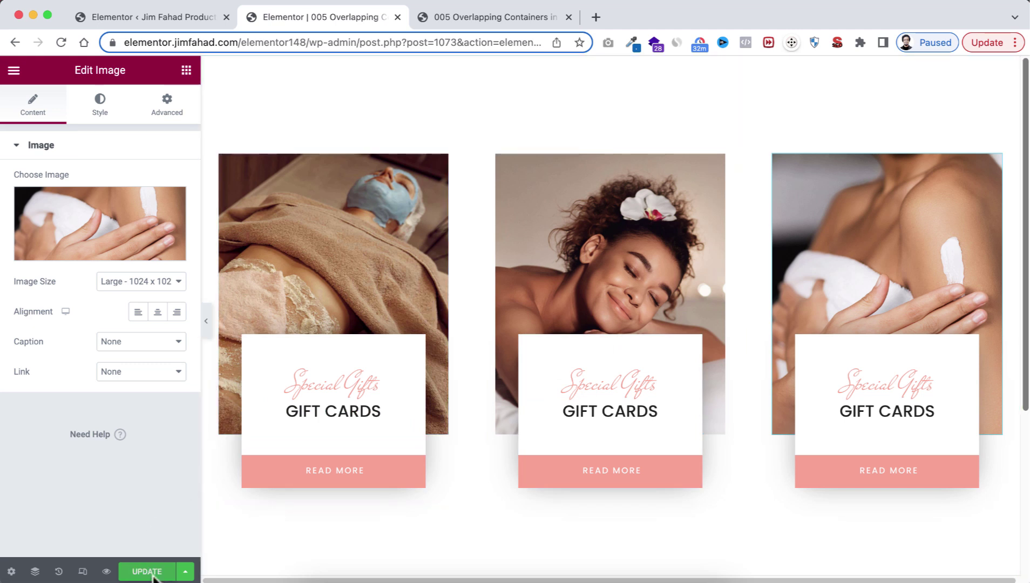
Save the three-card page with the UPDATE button.
click(146, 571)
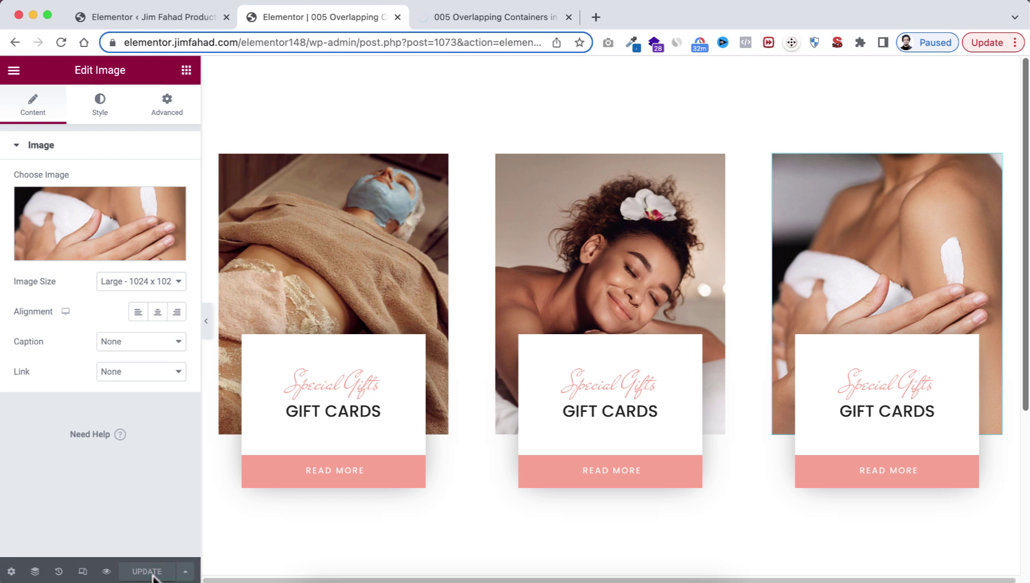